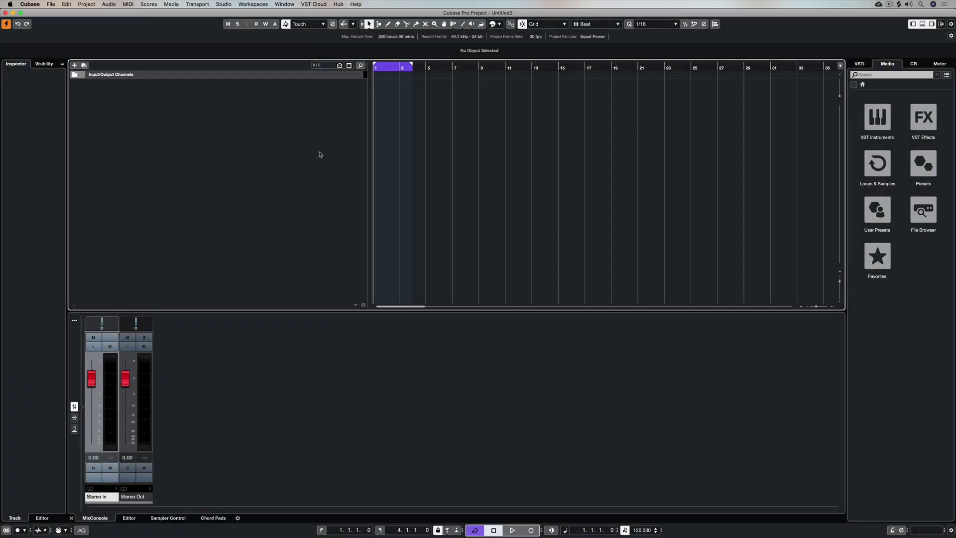
- Add eight stereo audio tracks with the name 'E GIT' and Count set to 8
{"action": "left_click", "coordinate": [73, 65]}
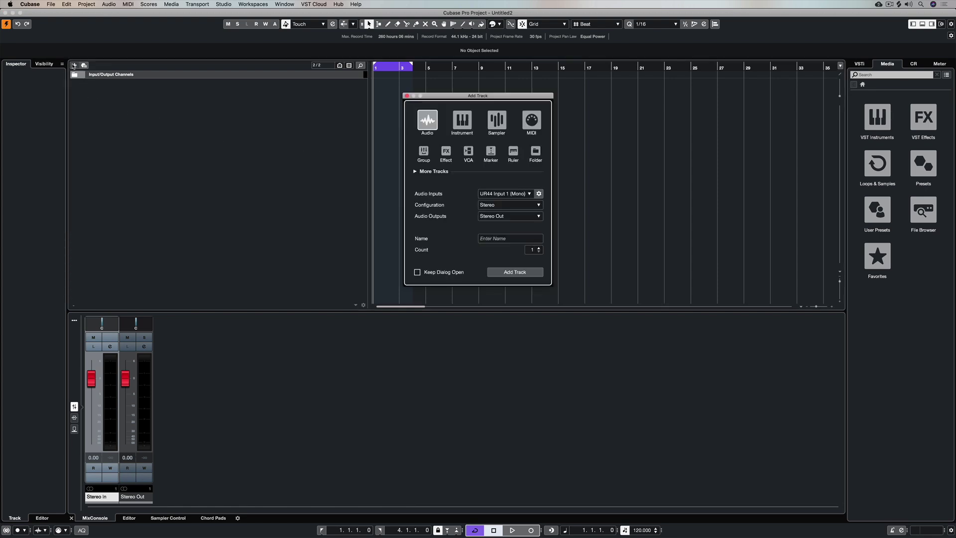
{"action": "left_click", "coordinate": [497, 240]}
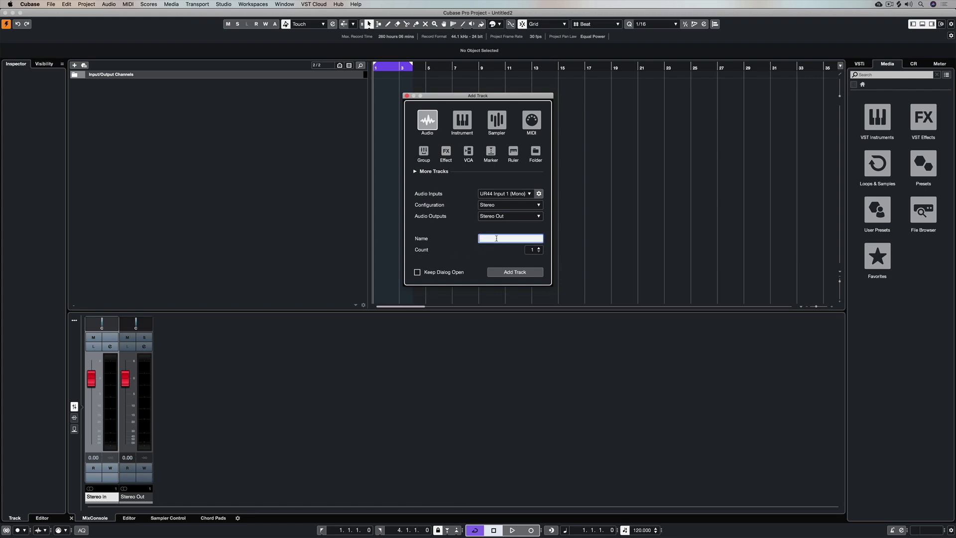
{"action": "type", "text": "E GIT"}
{"action": "left_click", "coordinate": [539, 248]}
{"action": "left_click", "coordinate": [539, 248]}
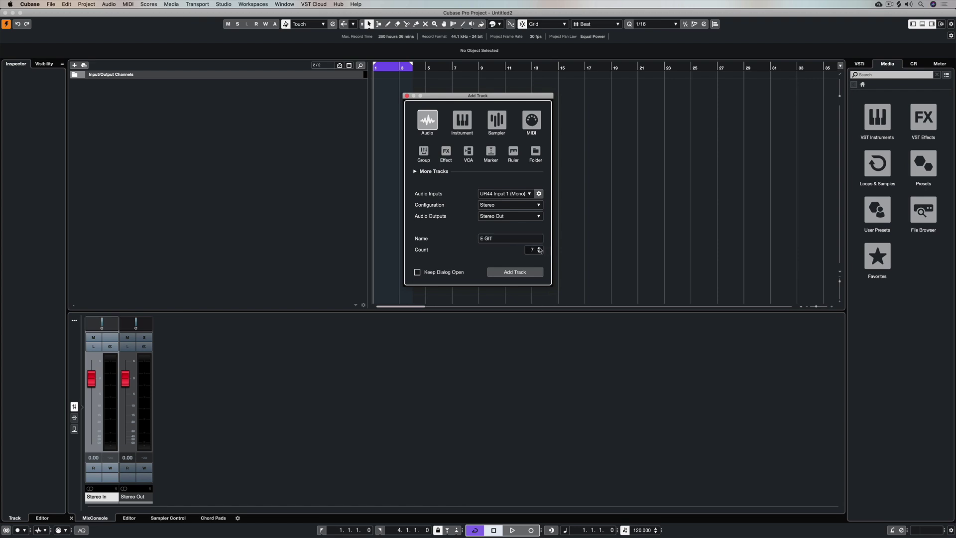
{"action": "left_click", "coordinate": [512, 272]}
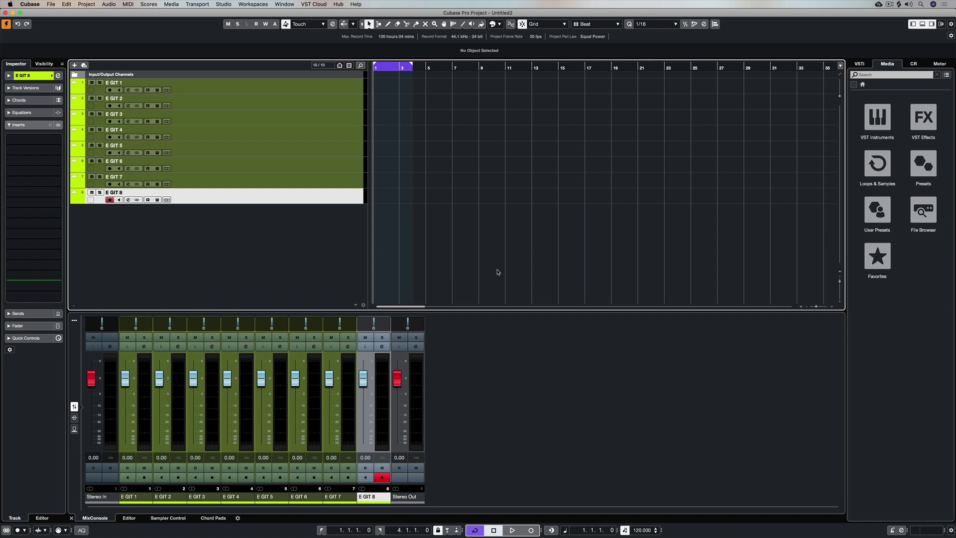
- Find AM Elec Gtr Clean 6 Epic Pop ST among the E. Guitar audio track presets and drop it onto E GIT 1
{"action": "left_click", "coordinate": [922, 164]}
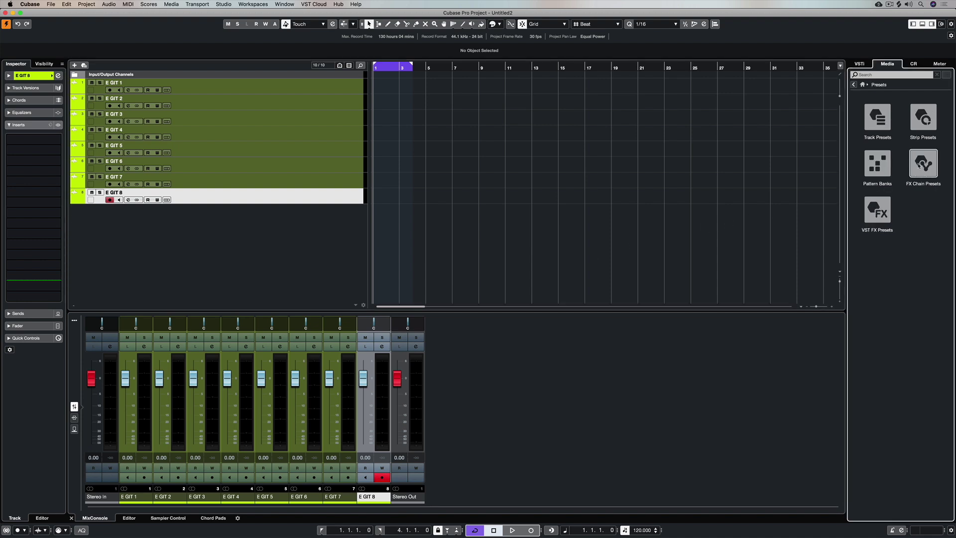
{"action": "left_click", "coordinate": [867, 125]}
{"action": "left_click", "coordinate": [874, 121]}
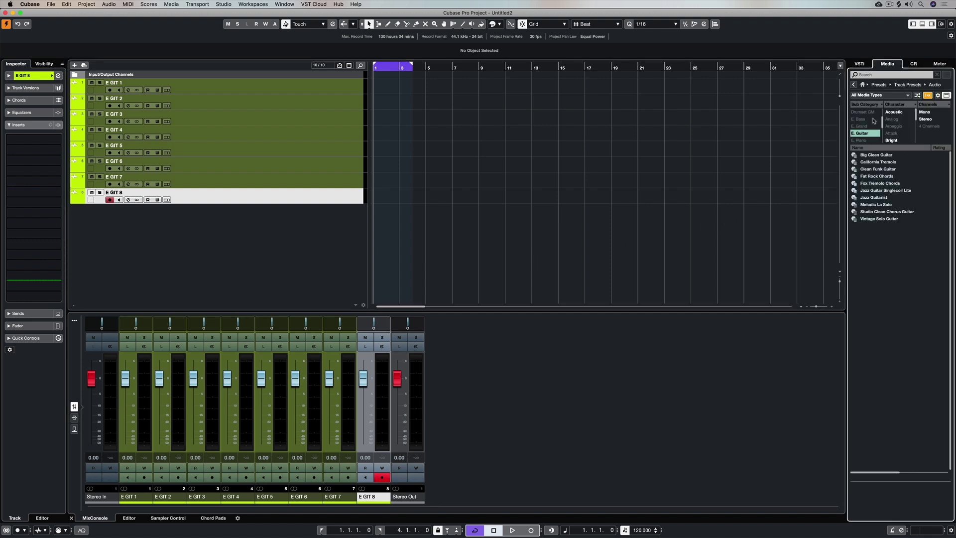
{"action": "right_click", "coordinate": [868, 169]}
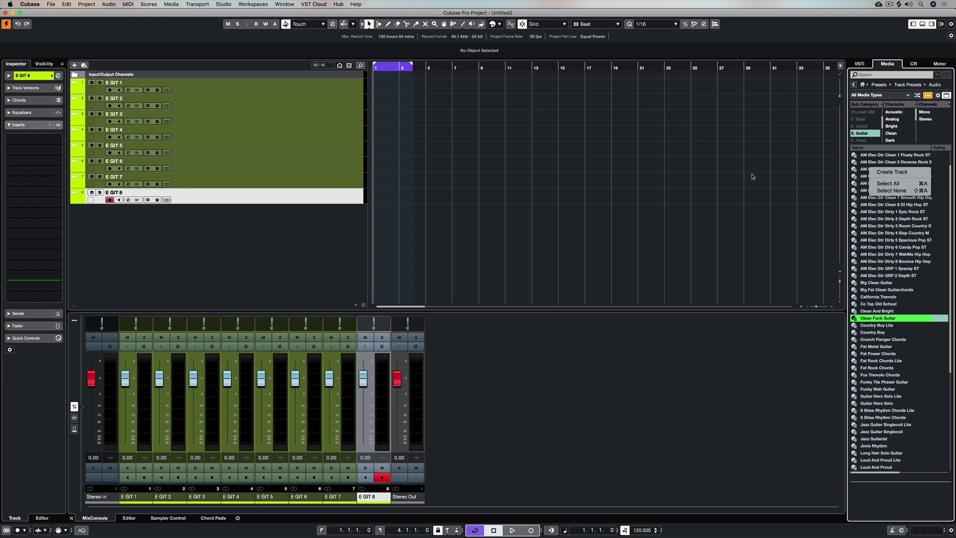
{"action": "left_click", "coordinate": [884, 319]}
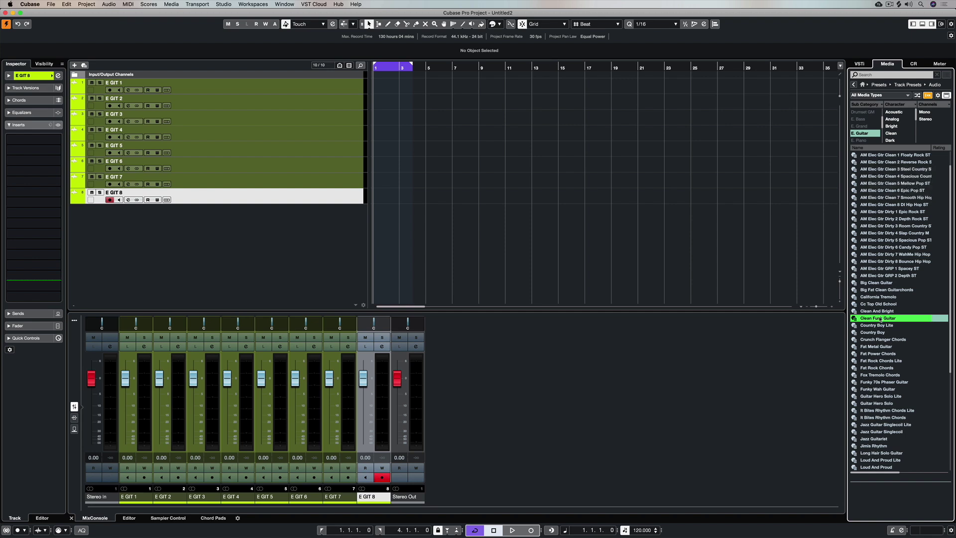
{"action": "scroll", "coordinate": [886, 230], "scroll_direction": "up", "scroll_amount": 1}
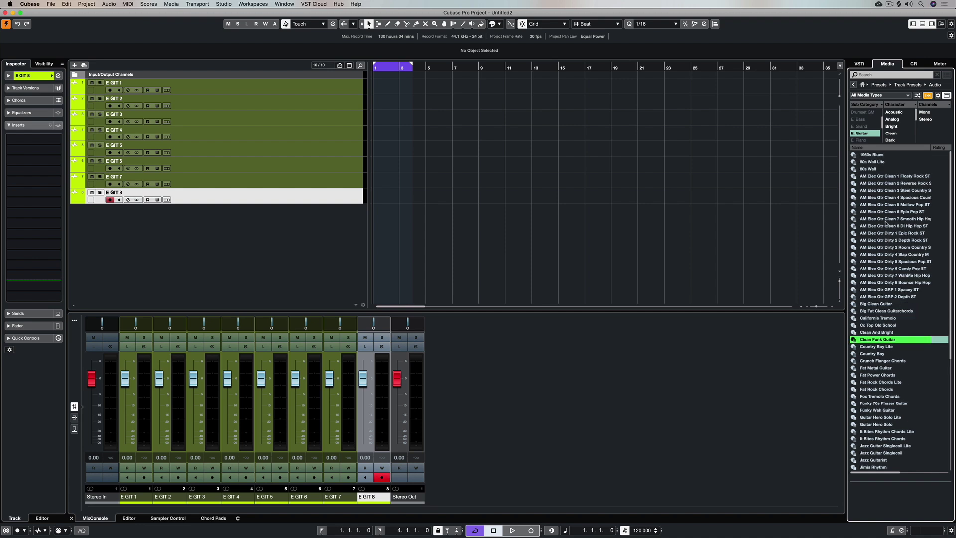
{"action": "left_click", "coordinate": [885, 212]}
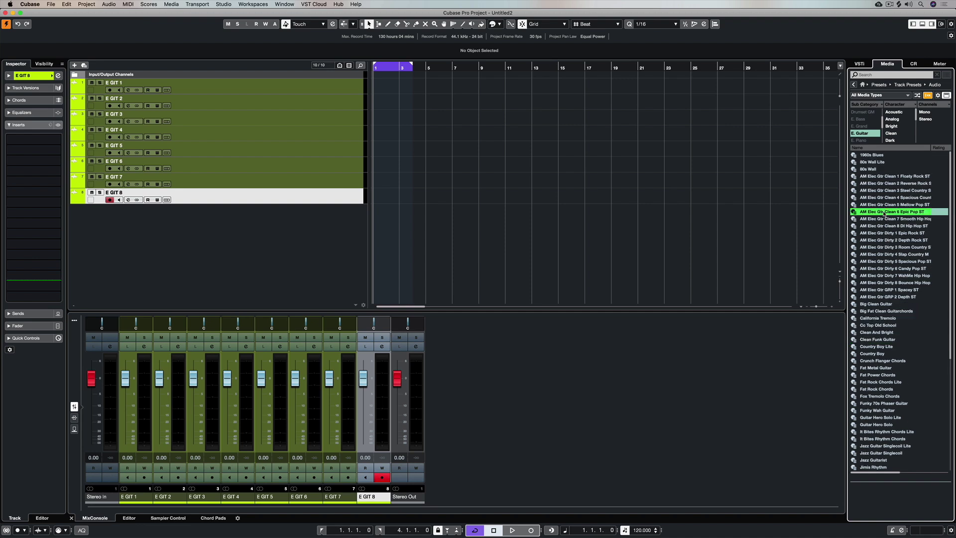
{"action": "left_click_drag", "start_coordinate": [886, 212], "coordinate": [254, 93]}
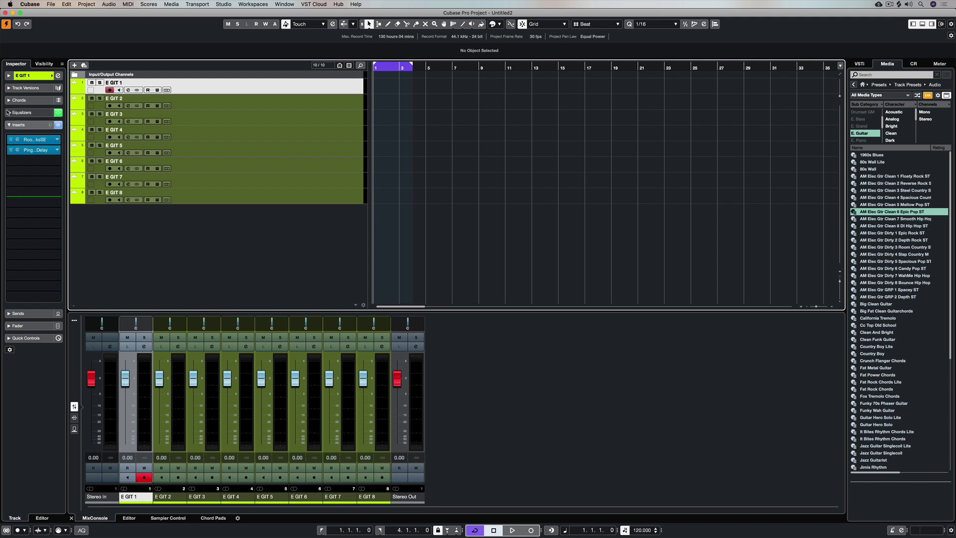
- Inspect E GIT 1's four-band EQ, Tube Sat and Tube Comp in its Equalizers section and Channel Settings
{"action": "left_click", "coordinate": [39, 112]}
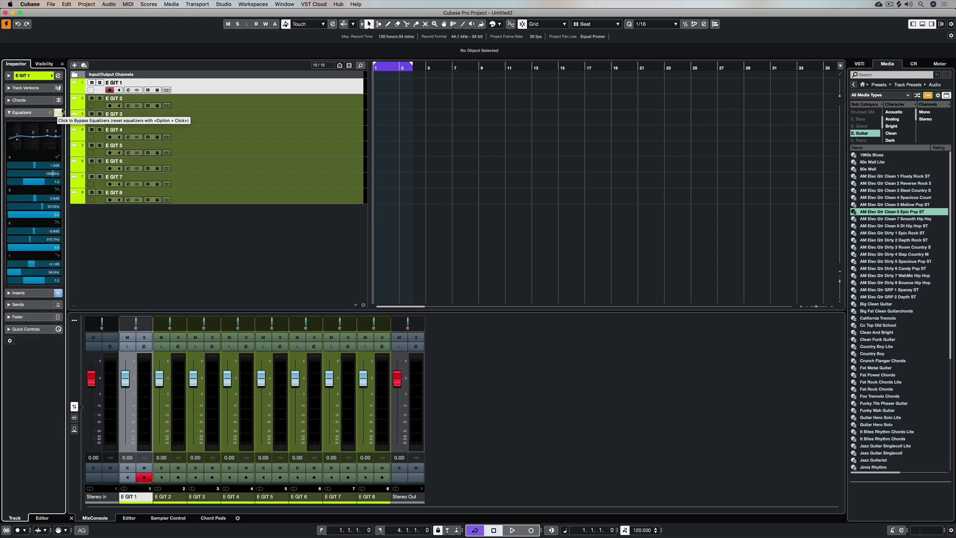
{"action": "left_click", "coordinate": [128, 90]}
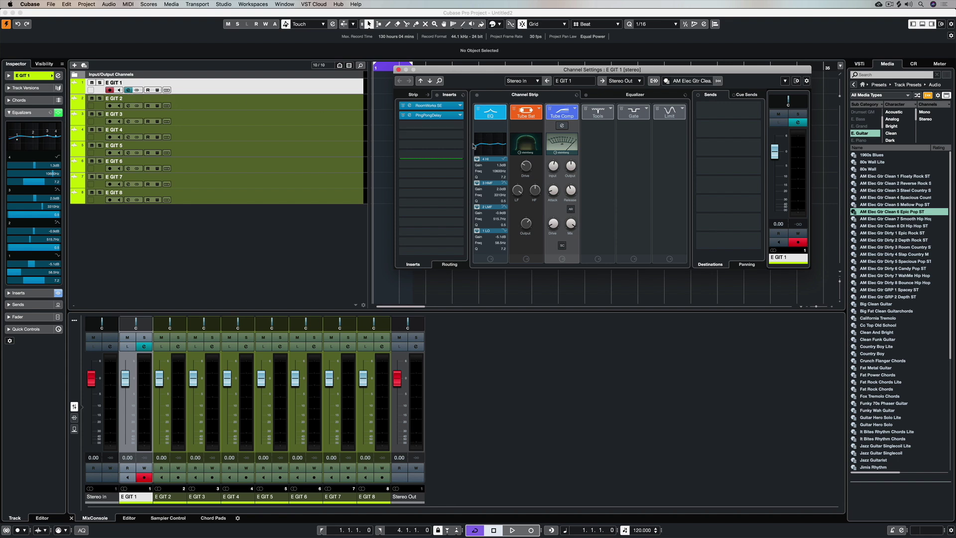
{"action": "left_click", "coordinate": [399, 70]}
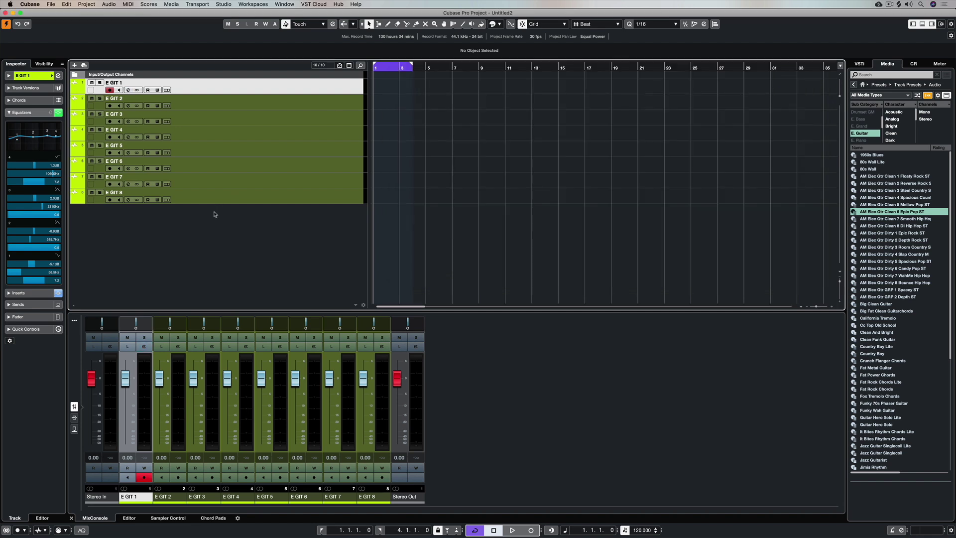
- Reselect E GIT 1, expand its Inserts and move the delay down to free the first slot
{"action": "left_click", "coordinate": [207, 108]}
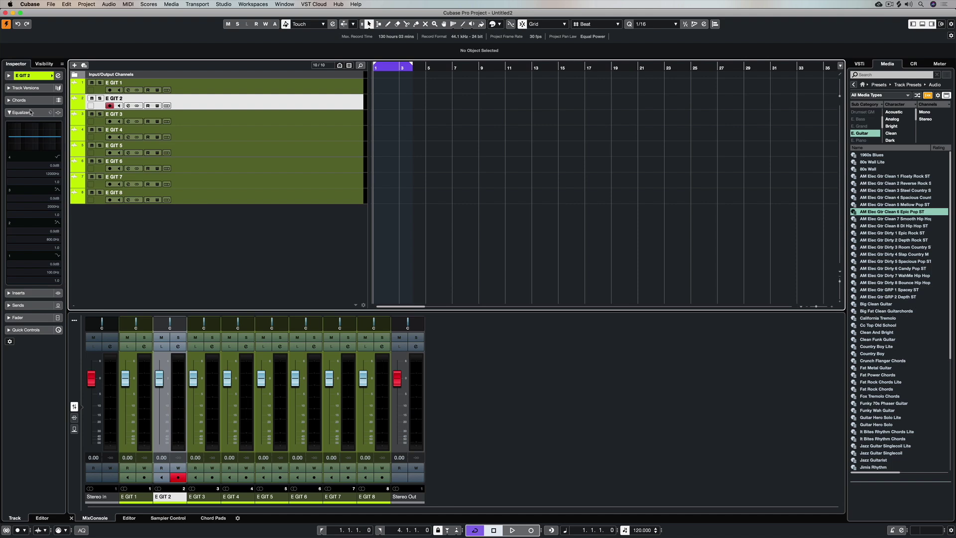
{"action": "left_click", "coordinate": [9, 113]}
{"action": "key", "text": "Up"}
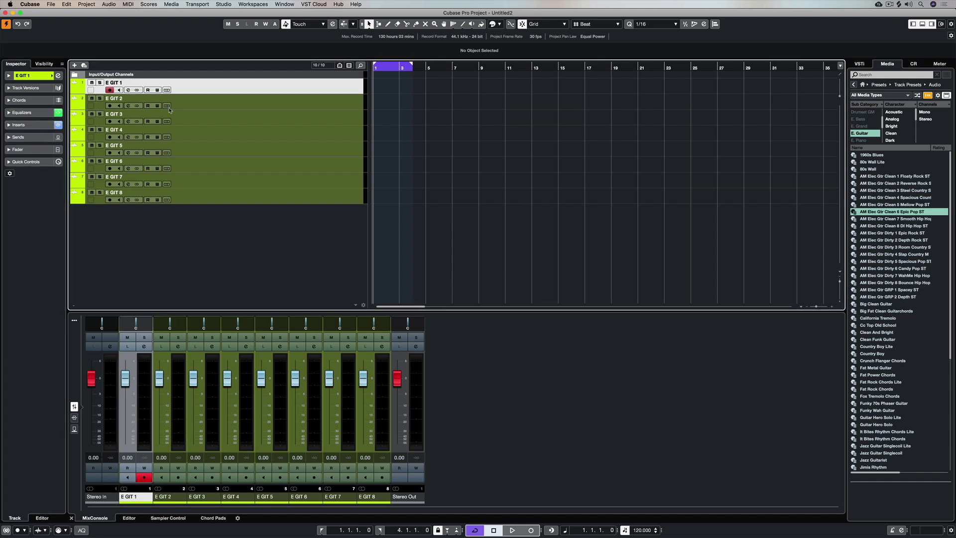
{"action": "left_click", "coordinate": [14, 125]}
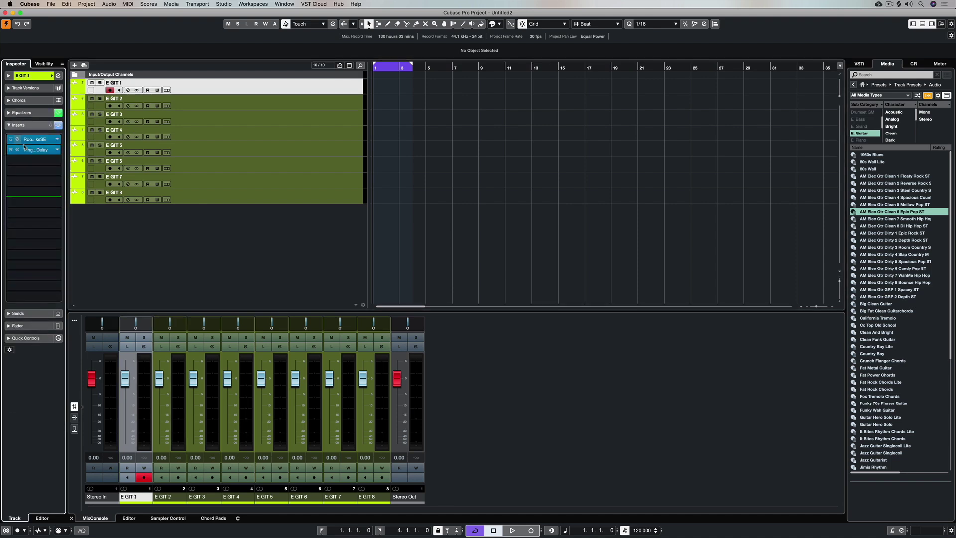
{"action": "left_click_drag", "start_coordinate": [31, 151], "coordinate": [52, 148]}
- Load VST Amp Rack into E GIT 1's first empty insert slot using the 'vs' search
{"action": "left_click", "coordinate": [50, 140]}
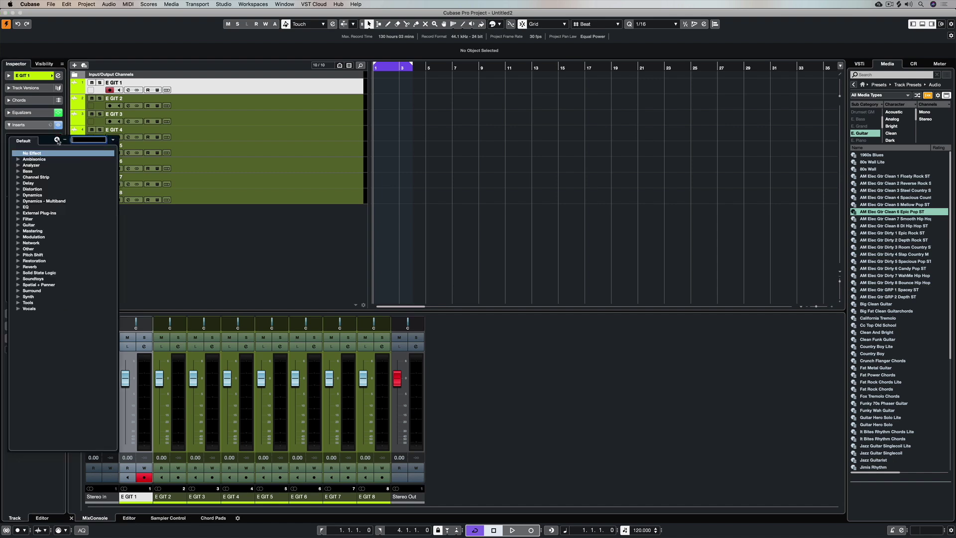
{"action": "type", "text": "vst"}
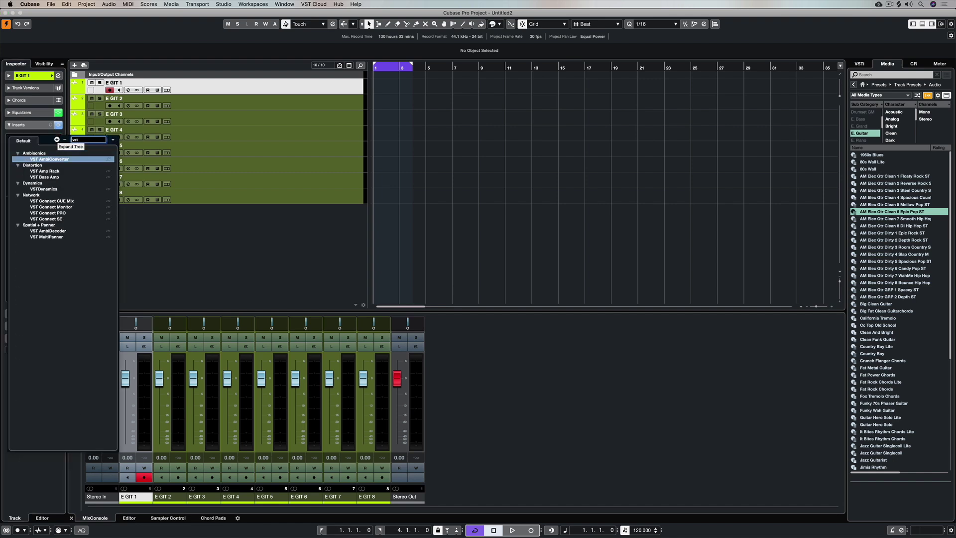
{"action": "left_click", "coordinate": [44, 174]}
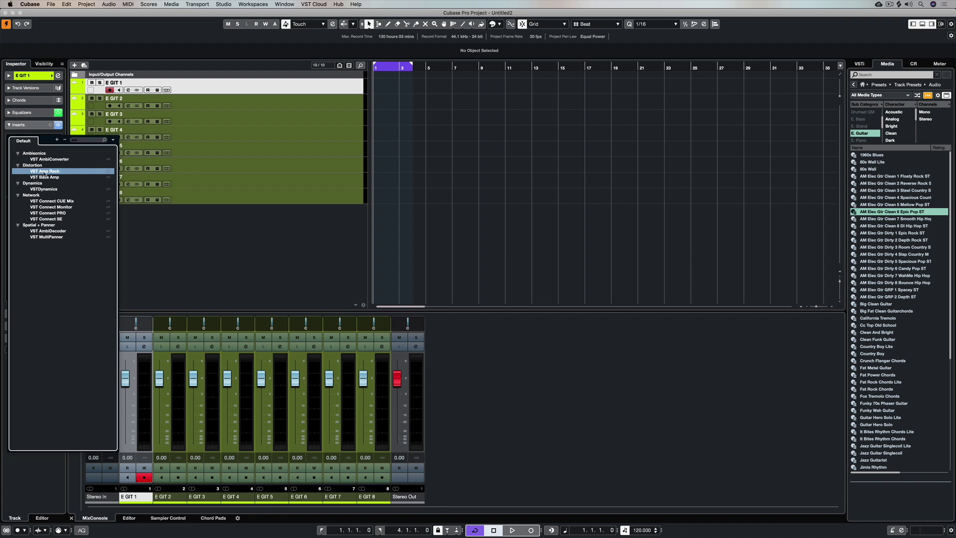
{"action": "left_click", "coordinate": [45, 172]}
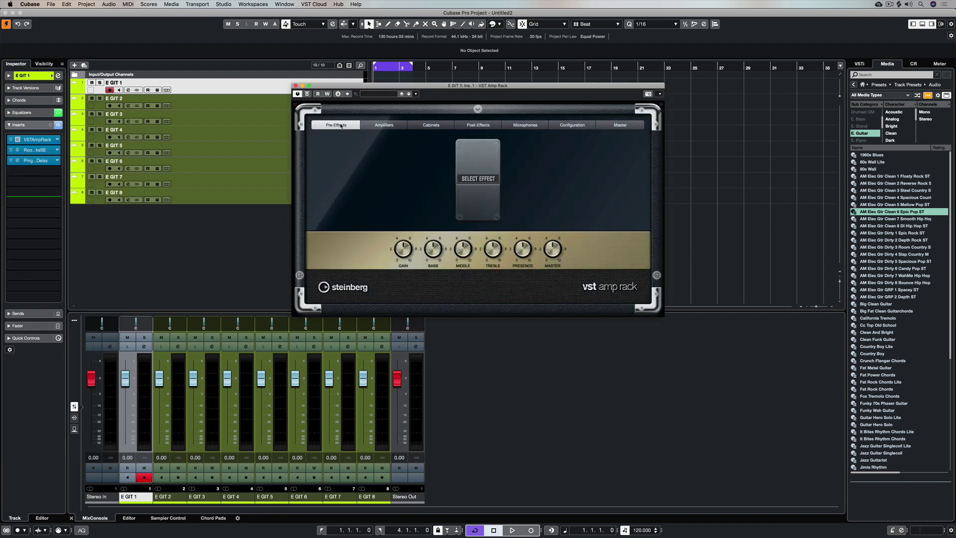
- Search the amp rack presets for 'mes' and load Meshuggah Plex 87 after auditioning the others
{"action": "left_click", "coordinate": [384, 125]}
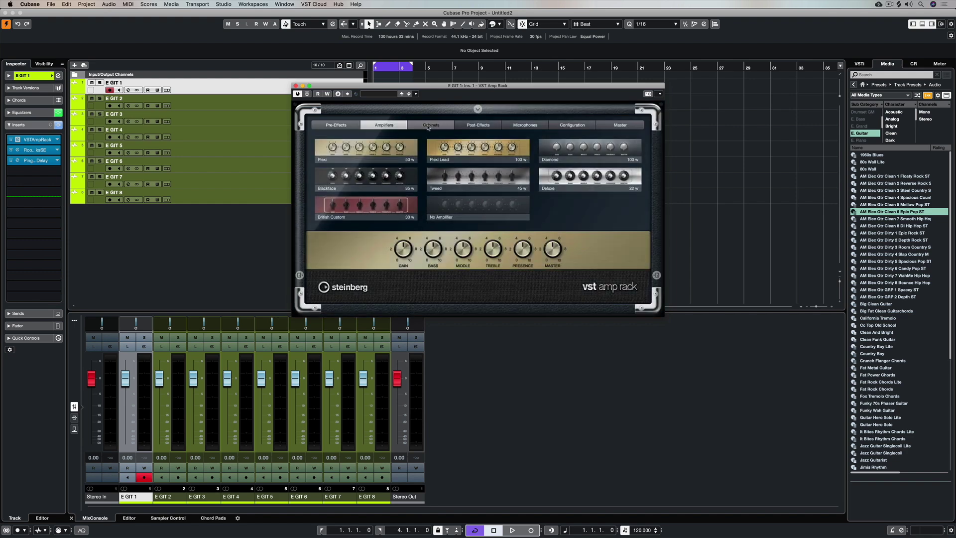
{"action": "left_click", "coordinate": [430, 125]}
{"action": "left_click", "coordinate": [478, 125]}
{"action": "left_click", "coordinate": [389, 94]}
{"action": "type", "text": "mes"}
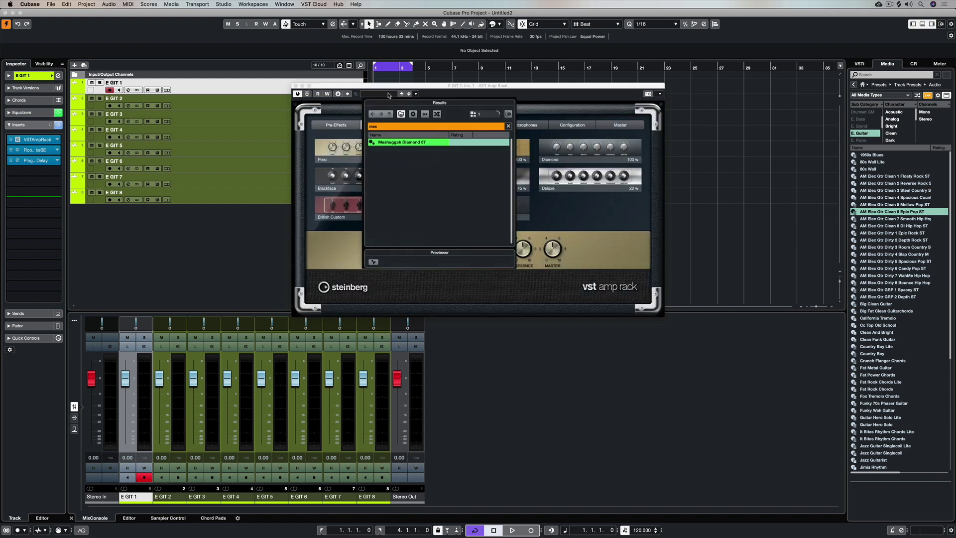
{"action": "left_click", "coordinate": [387, 126]}
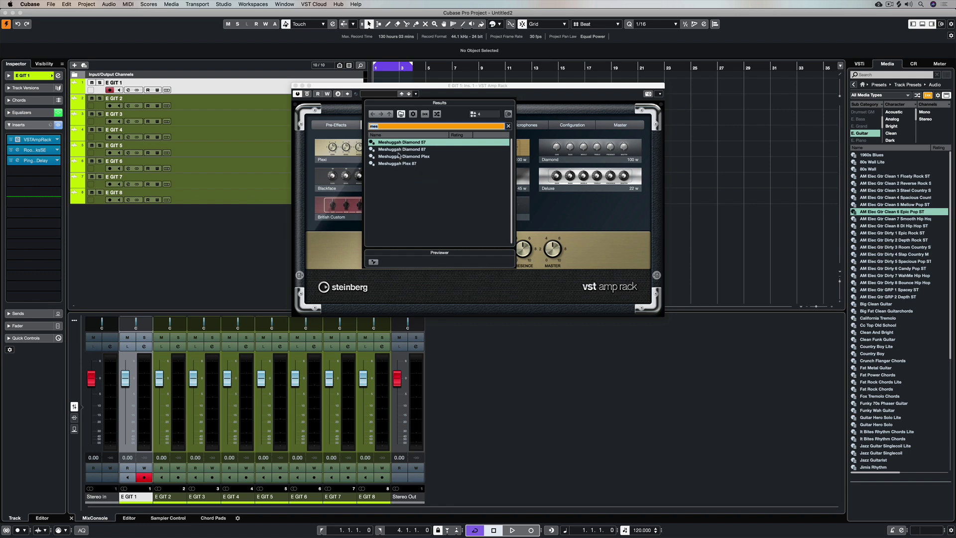
{"action": "left_click", "coordinate": [401, 157]}
{"action": "left_click", "coordinate": [398, 163]}
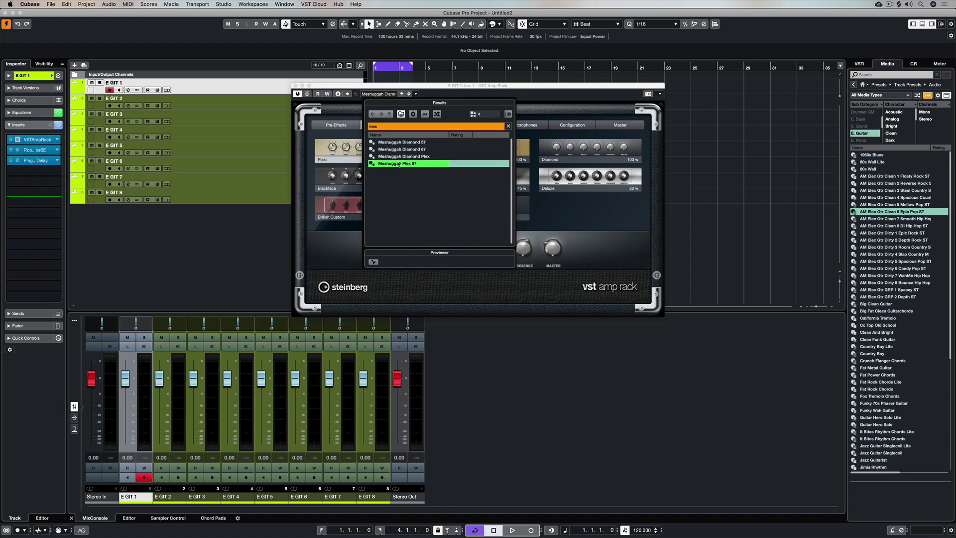
{"action": "left_click", "coordinate": [400, 150]}
{"action": "left_click", "coordinate": [400, 143]}
{"action": "left_click", "coordinate": [400, 164]}
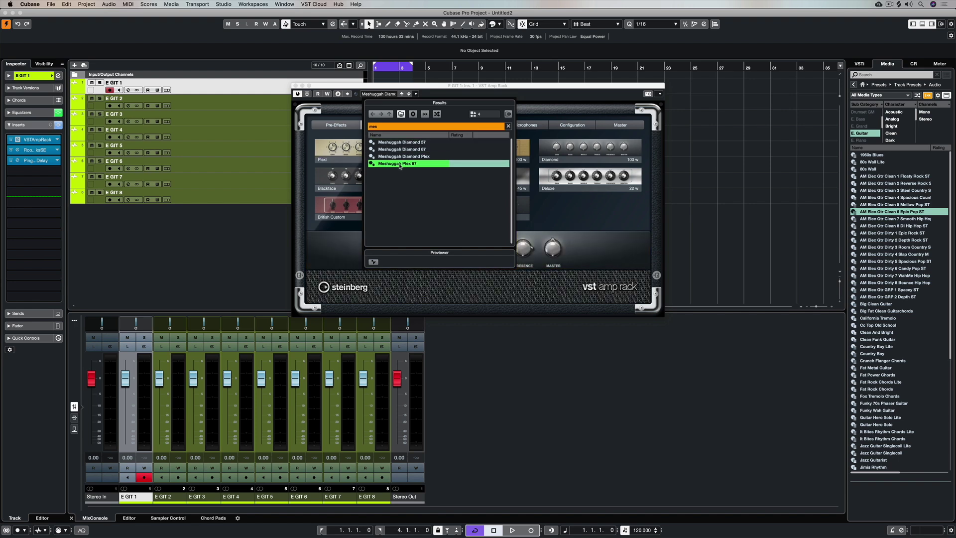
{"action": "left_click", "coordinate": [360, 157]}
- Review the Pre-Effects, Amplifier, Cabinet, Post-Effects, Microphone, Configuration and Master pages
{"action": "left_click", "coordinate": [337, 125]}
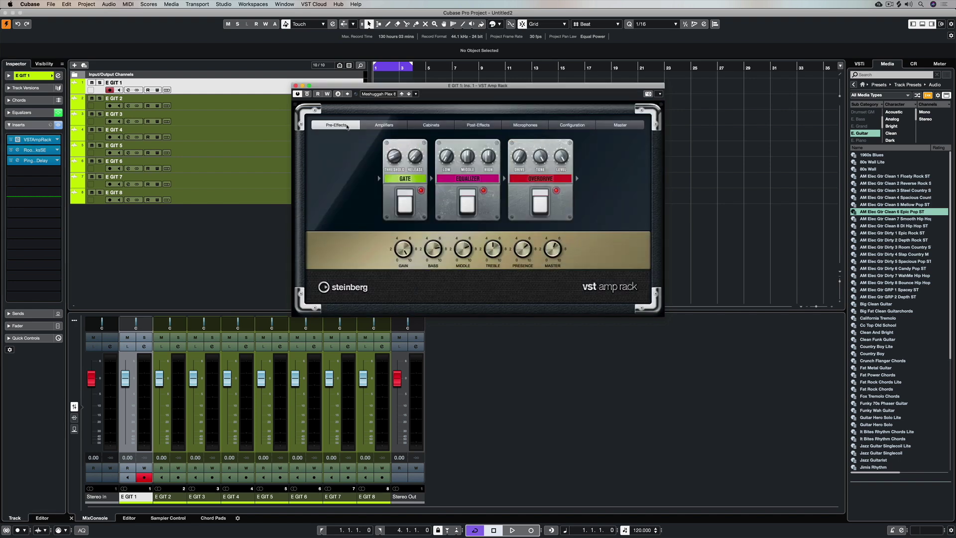
{"action": "left_click", "coordinate": [384, 125]}
{"action": "left_click", "coordinate": [421, 126]}
{"action": "left_click", "coordinate": [481, 125]}
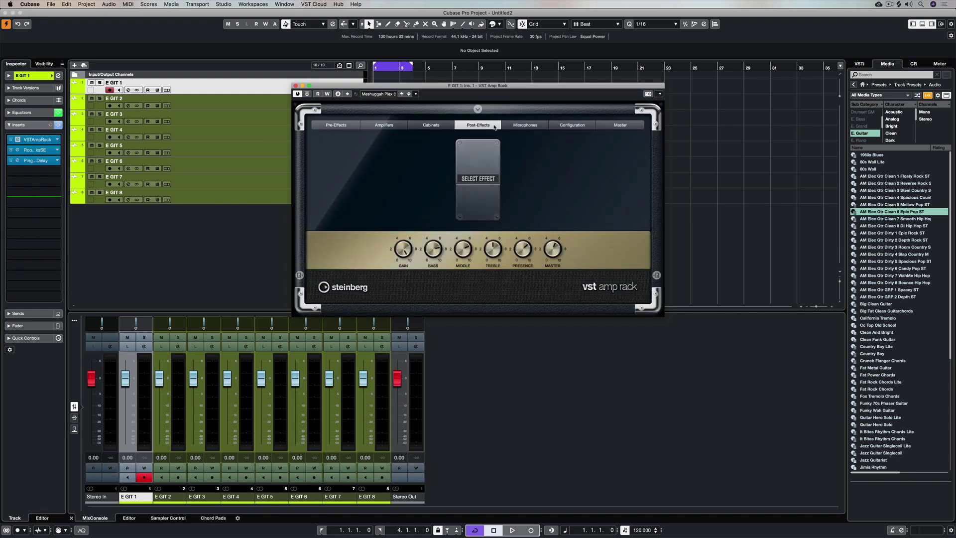
{"action": "left_click", "coordinate": [525, 125]}
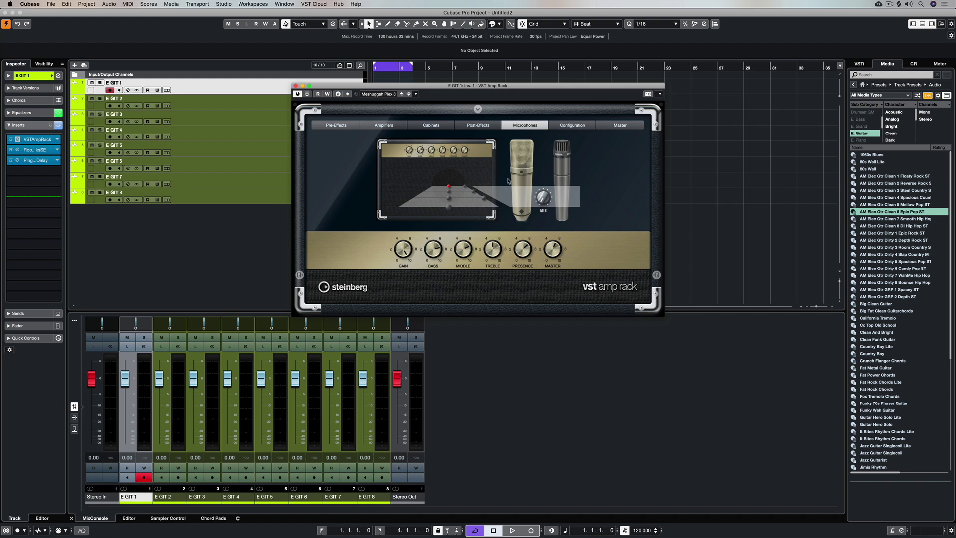
{"action": "left_click", "coordinate": [572, 125]}
{"action": "left_click", "coordinate": [620, 125]}
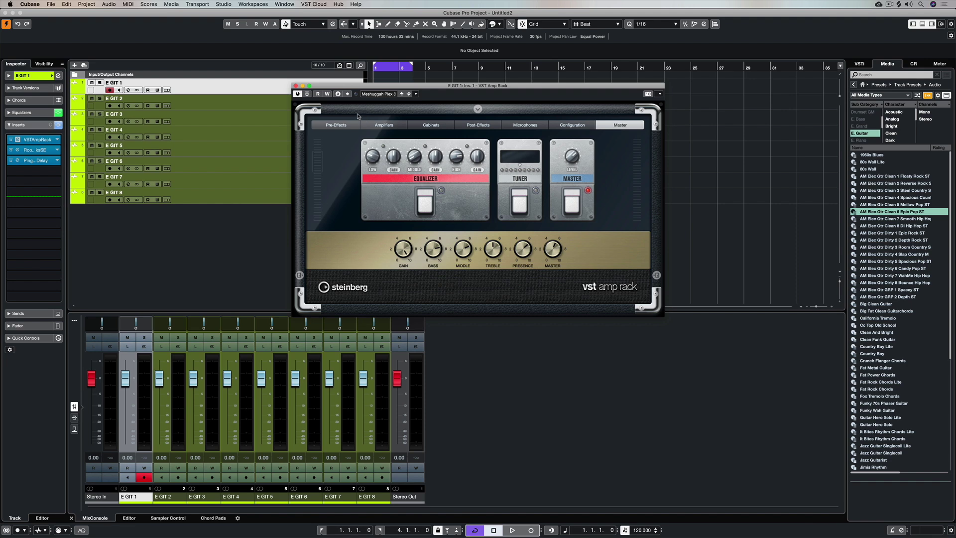
- Add a Brickwall Limiter as E GIT 1's last insert and lower its threshold to -4.3 dB
{"action": "left_click", "coordinate": [295, 85]}
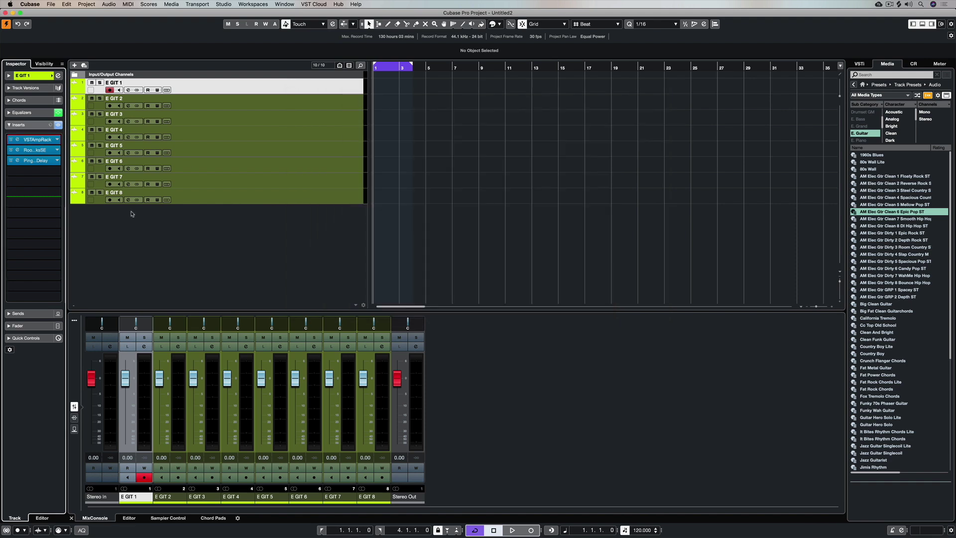
{"action": "left_click", "coordinate": [54, 195]}
{"action": "type", "text": "brick"}
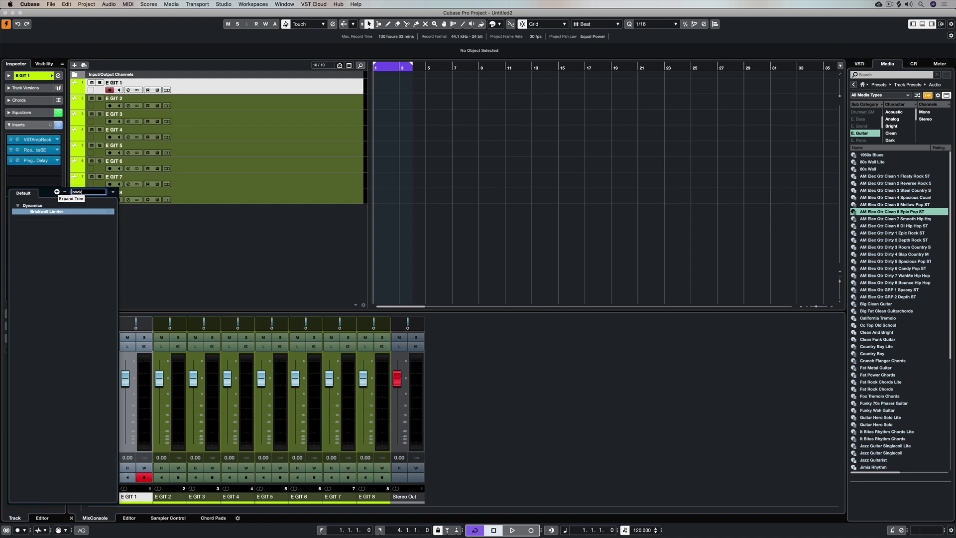
{"action": "key", "text": "Return"}
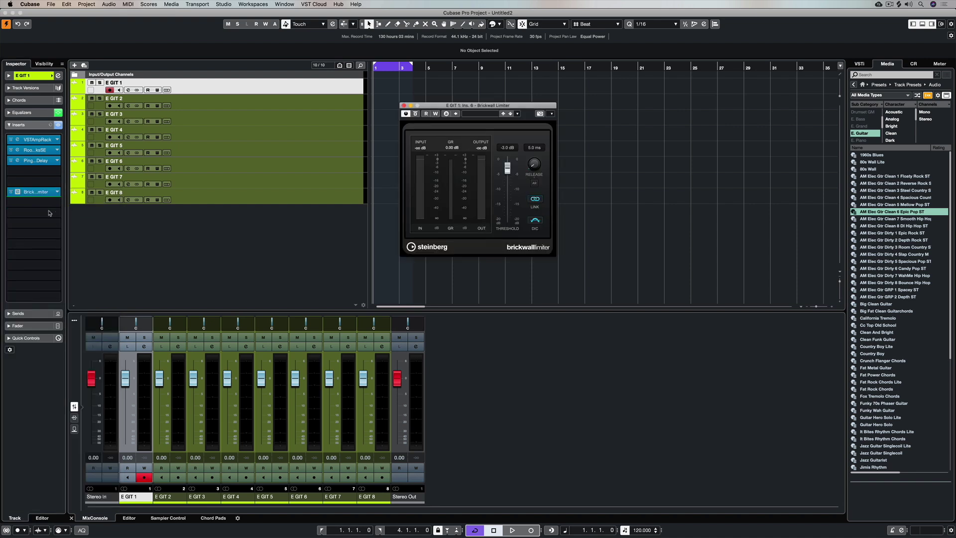
{"action": "mouse_move", "coordinate": [45, 193]}
{"action": "left_mouse_down"}
{"action": "mouse_move", "coordinate": [39, 205]}
{"action": "mouse_move", "coordinate": [36, 194]}
{"action": "left_mouse_up"}
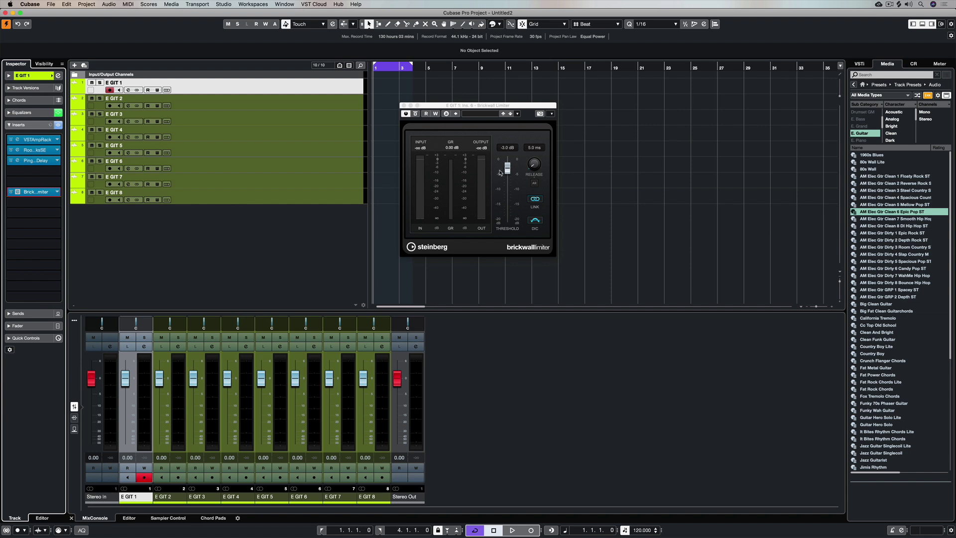
{"action": "left_click_drag", "start_coordinate": [500, 173], "coordinate": [500, 176]}
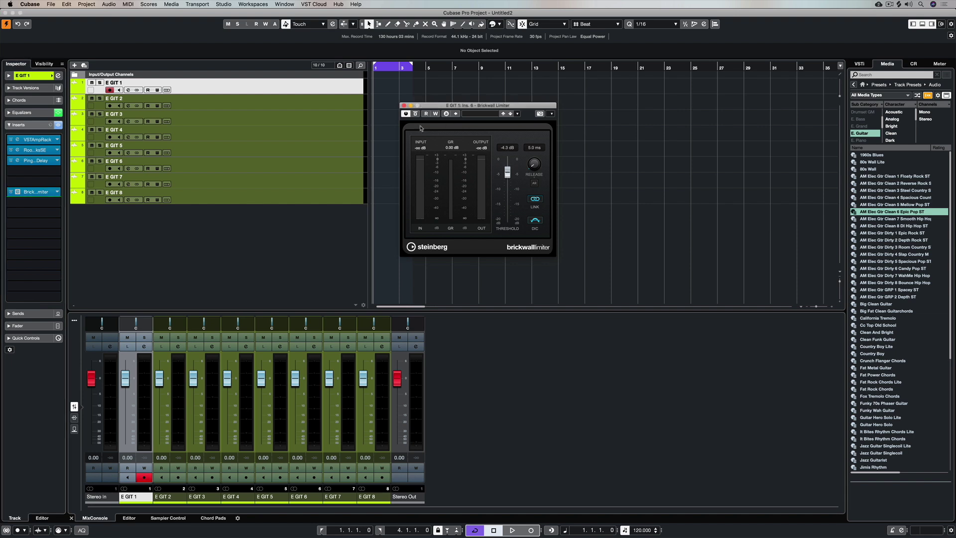
- Close the Brickwall Limiter and show the MixConsole Inserts rack for all channels
{"action": "left_click", "coordinate": [404, 105]}
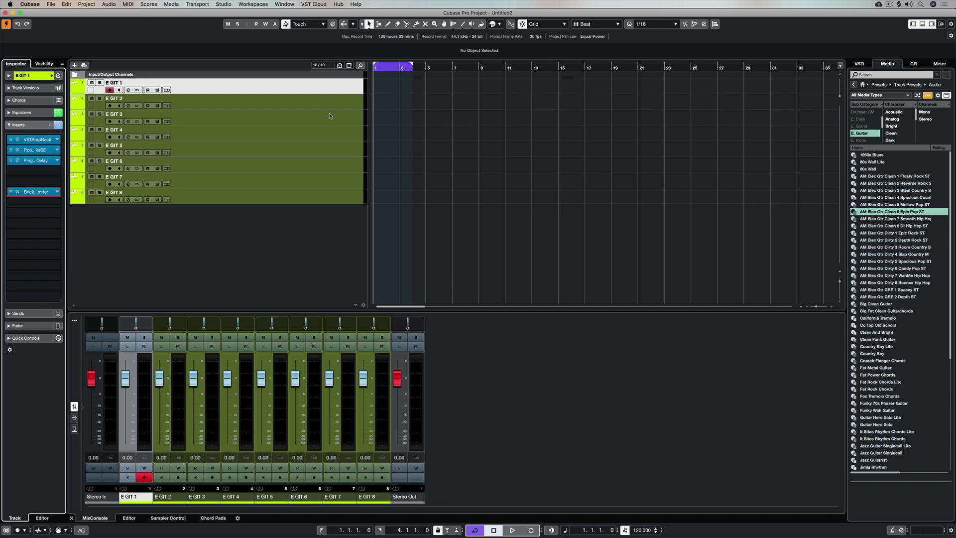
{"action": "left_click", "coordinate": [74, 420]}
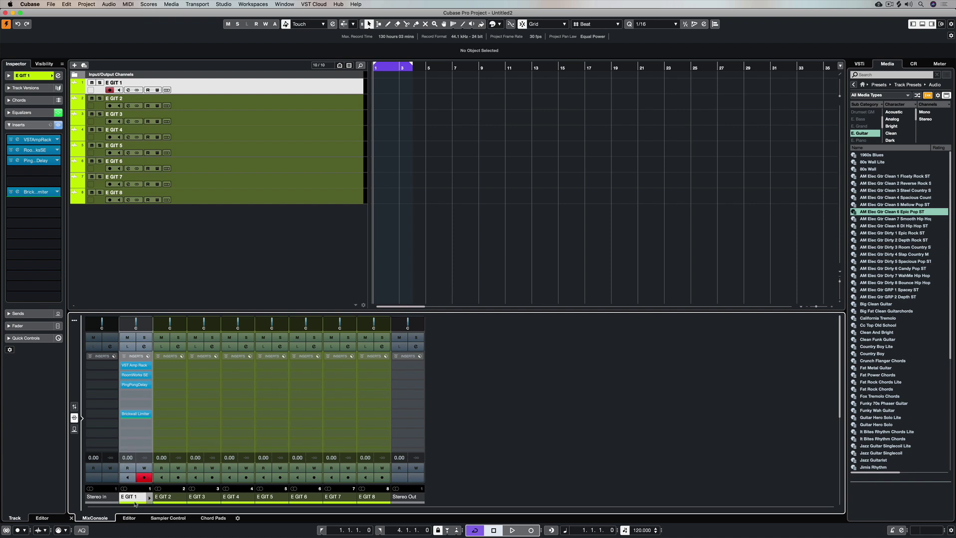
- Copy E GIT 1's four-plug-in insert chain onto E GIT 2
{"action": "left_click", "coordinate": [133, 499]}
{"action": "left_click", "coordinate": [170, 498]}
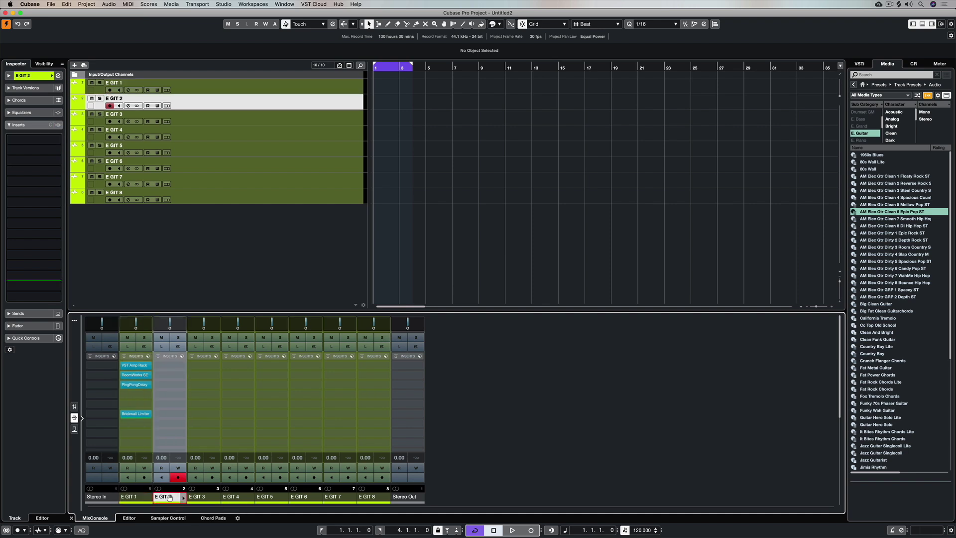
{"action": "left_click_drag", "start_coordinate": [169, 498], "coordinate": [170, 497]}
- Paste the insert chain onto E GIT 3 and 4, then copy VST Amp Rack onto E GIT 5
{"action": "left_click", "coordinate": [203, 498]}
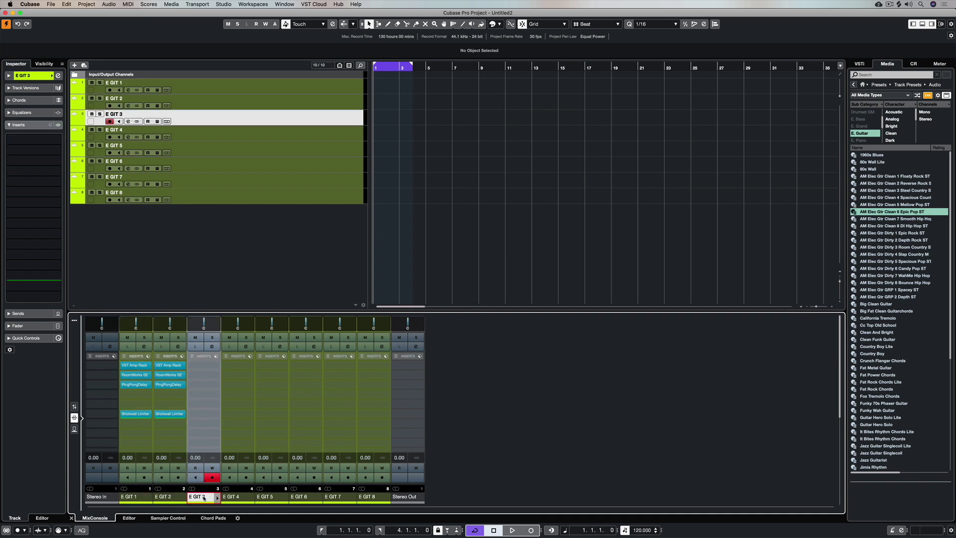
{"action": "key", "text": "super+v"}
{"action": "left_click", "coordinate": [233, 497]}
{"action": "key", "text": "super+v"}
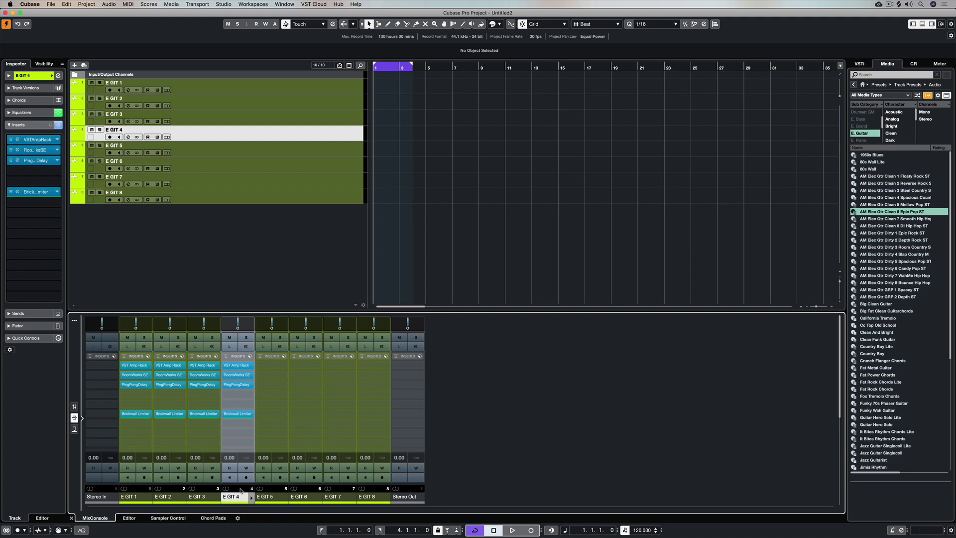
{"action": "left_click", "coordinate": [233, 365]}
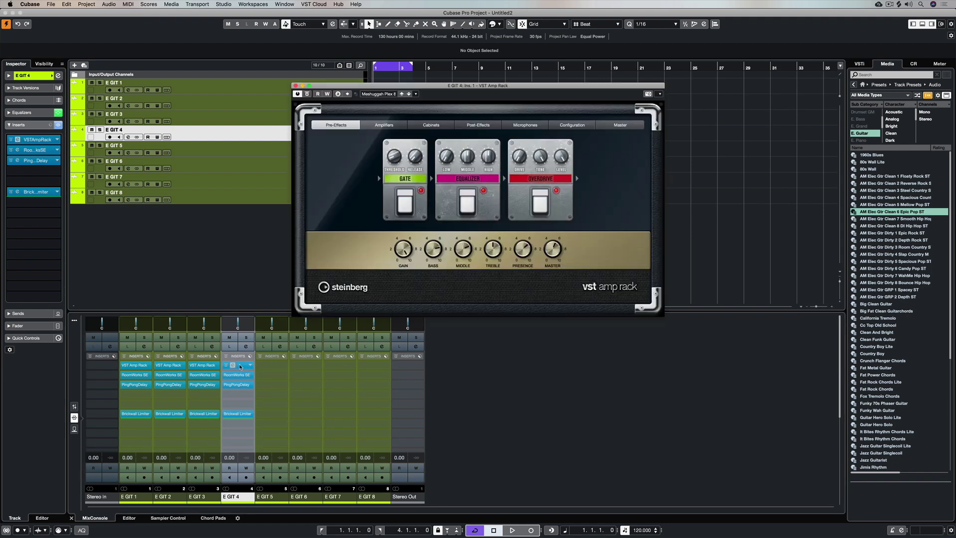
{"action": "mouse_move", "coordinate": [240, 368]}
{"action": "left_mouse_down"}
{"action": "mouse_move", "coordinate": [299, 369]}
{"action": "mouse_move", "coordinate": [243, 368]}
{"action": "left_mouse_up"}
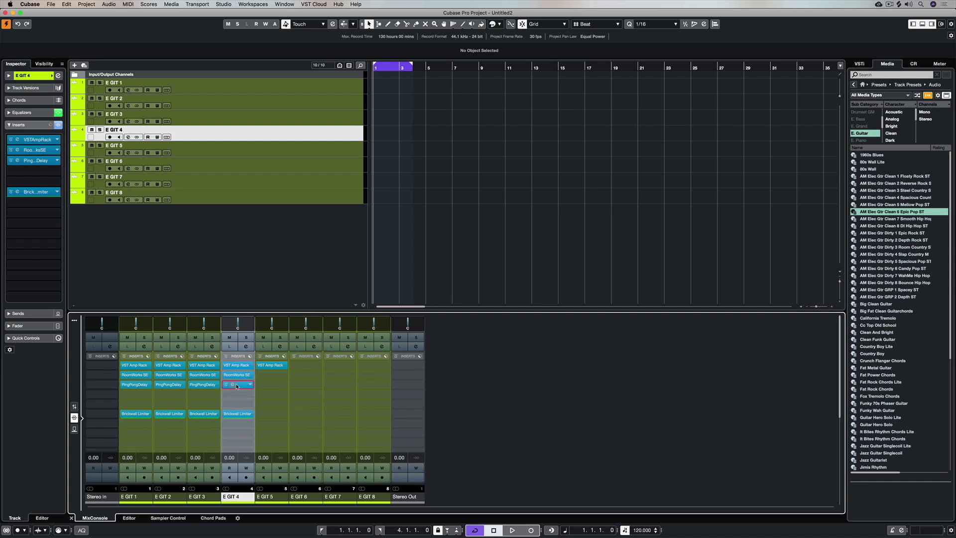
- Copy PingPongDelay and Brickwall Limiter onto E GIT 5 and paste the chain onto E GIT 6
{"action": "left_click_drag", "start_coordinate": [237, 384], "coordinate": [270, 385]}
{"action": "left_click_drag", "start_coordinate": [238, 414], "coordinate": [271, 413]}
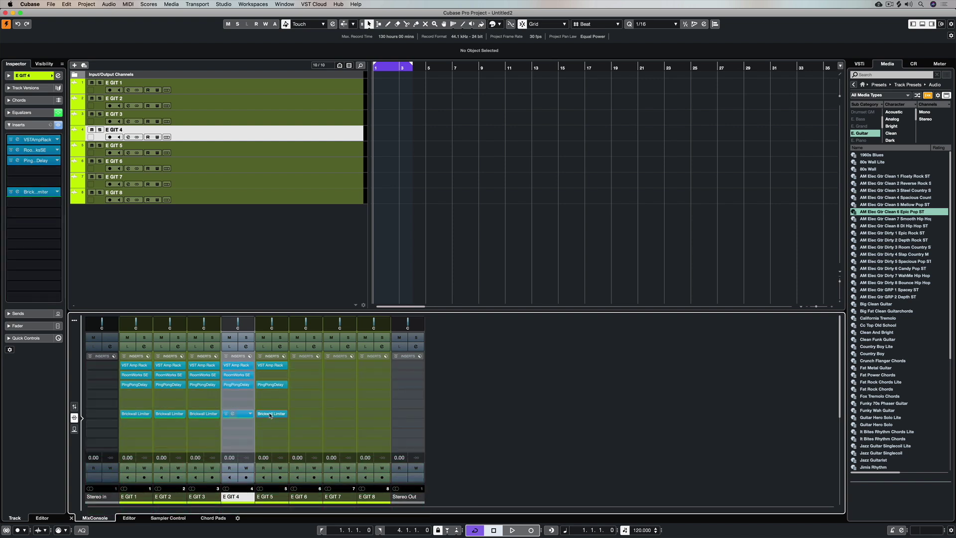
{"action": "left_click", "coordinate": [302, 498]}
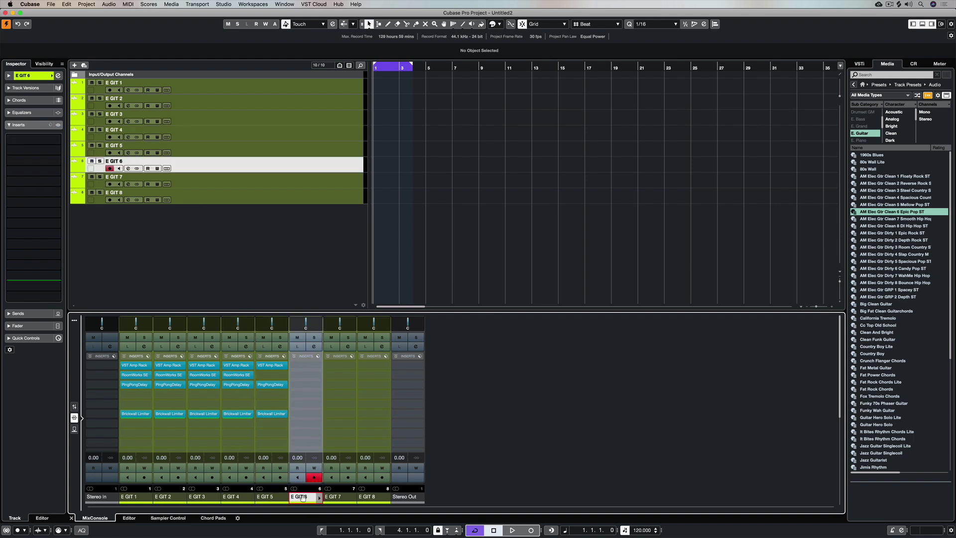
{"action": "key", "text": "super+v"}
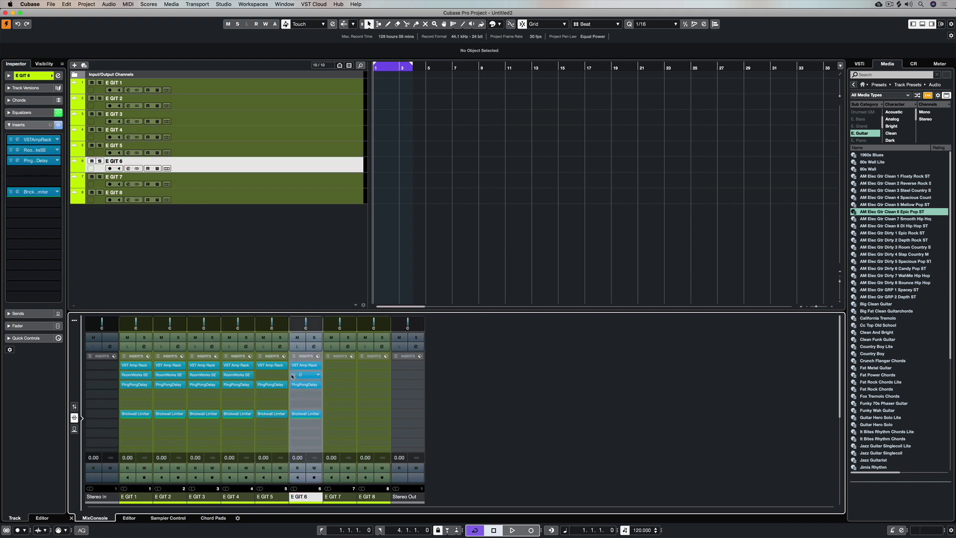
- Toggle bypass on E GIT 6's RoomWorks SE and E GIT 2–4's PingPongDelay, then select E GIT 7 and 8
{"action": "left_click", "coordinate": [293, 375]}
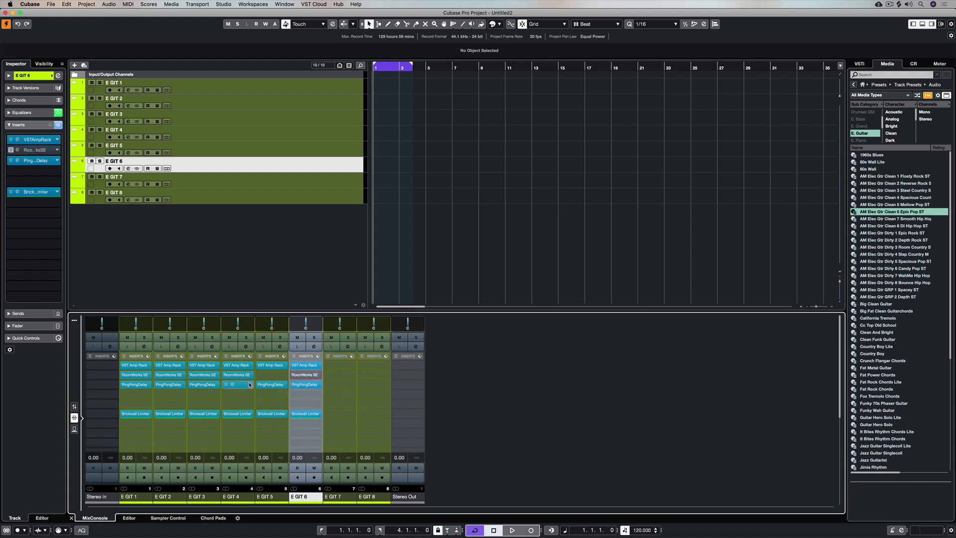
{"action": "left_click", "coordinate": [227, 386]}
{"action": "left_click", "coordinate": [193, 386]}
{"action": "left_click", "coordinate": [158, 385]}
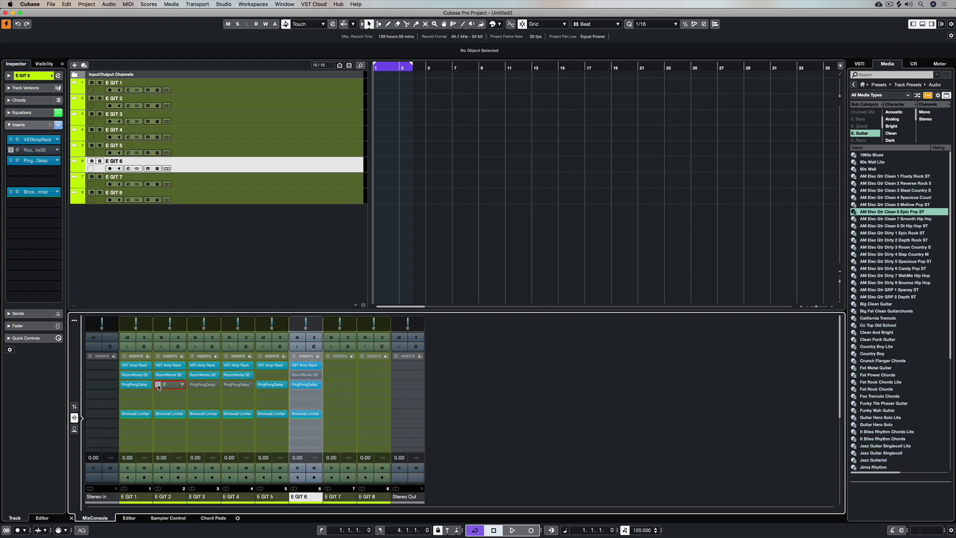
{"action": "left_click", "coordinate": [338, 498]}
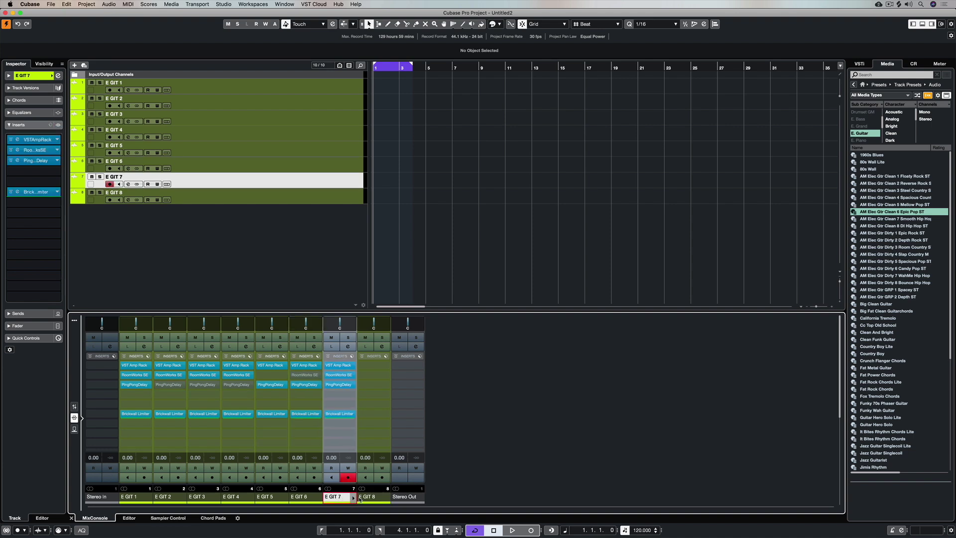
{"action": "left_click", "coordinate": [371, 497]}
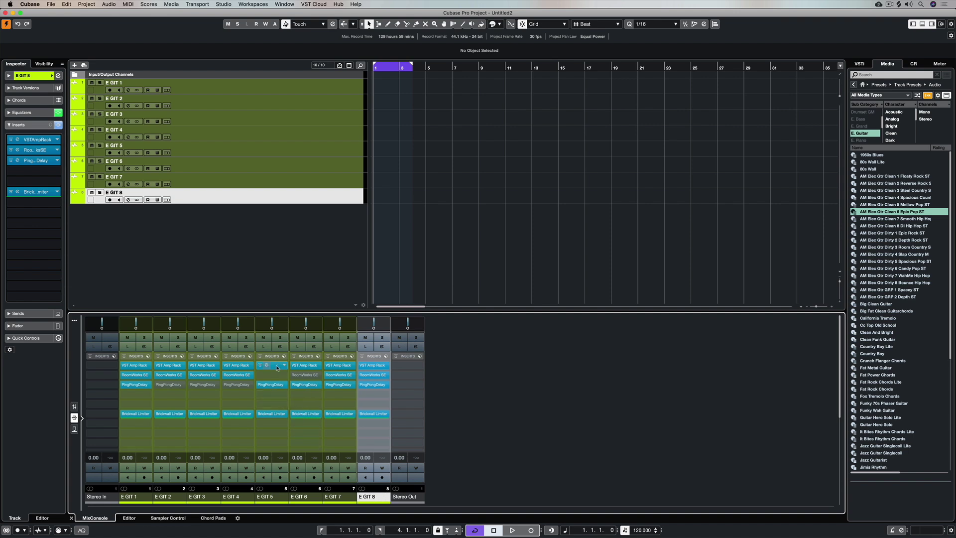
- Put a Compressor ('com' search) in E GIT 5's first insert ahead of VST Amp Rack, then close its editor
{"action": "left_click_drag", "start_coordinate": [273, 366], "coordinate": [273, 375]}
{"action": "left_click", "coordinate": [287, 367]}
{"action": "type", "text": "comp"}
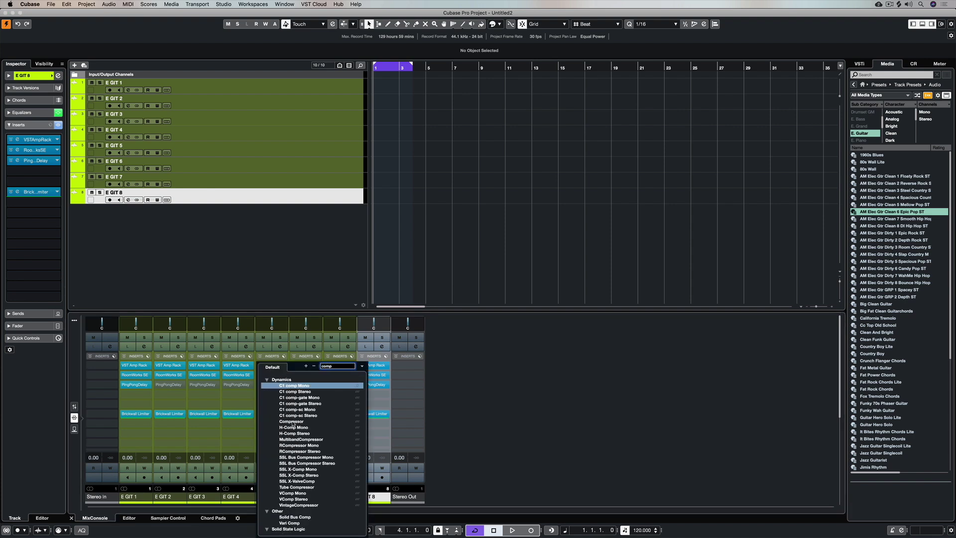
{"action": "left_click", "coordinate": [292, 422]}
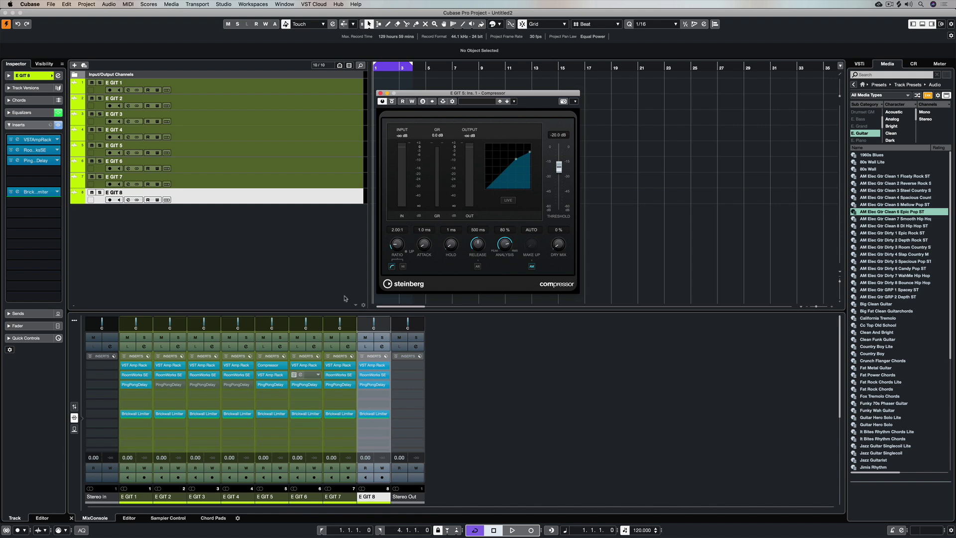
{"action": "left_click", "coordinate": [380, 94]}
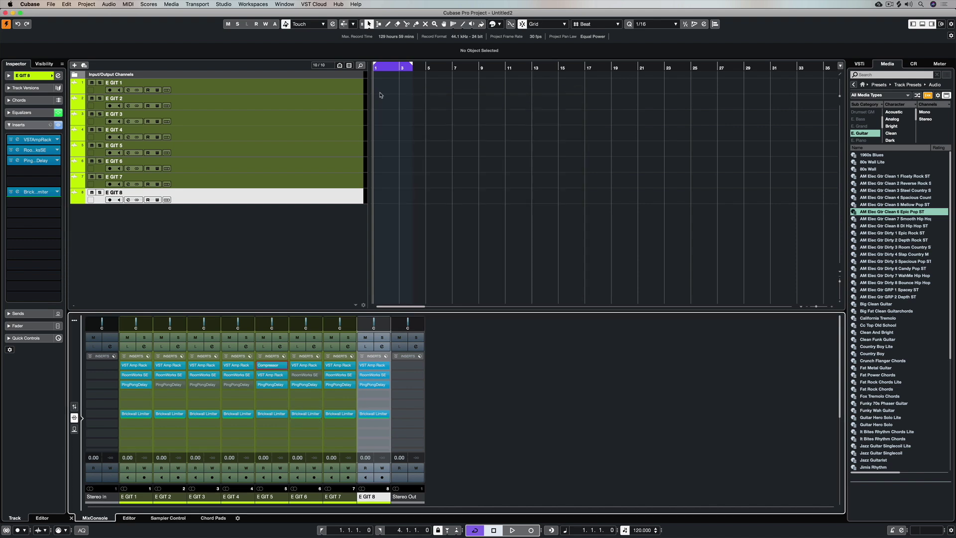
- Select all eight guitar tracks, E GIT 1 through E GIT 8
{"action": "left_click", "coordinate": [221, 183]}
{"action": "left_click", "coordinate": [221, 168]}
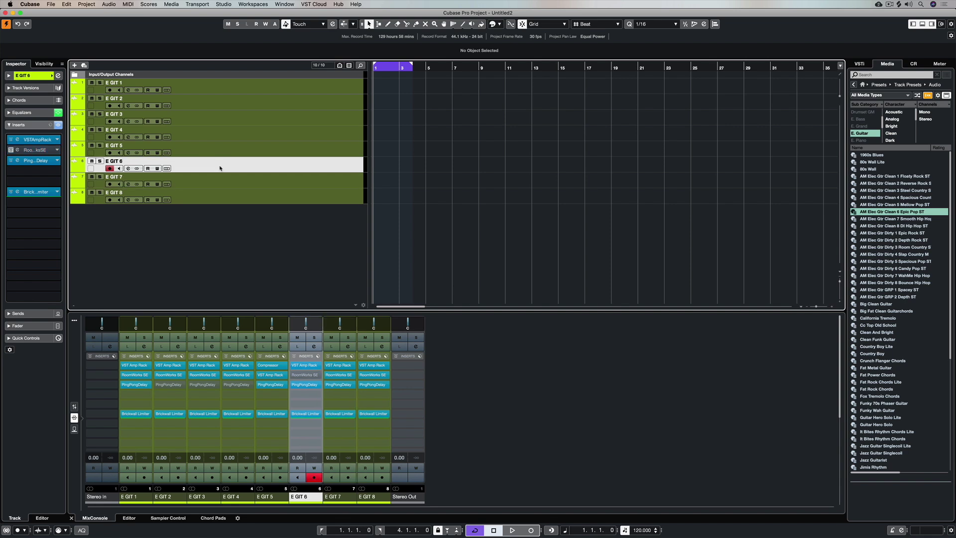
{"action": "left_click", "coordinate": [217, 152]}
{"action": "left_click", "coordinate": [215, 136]}
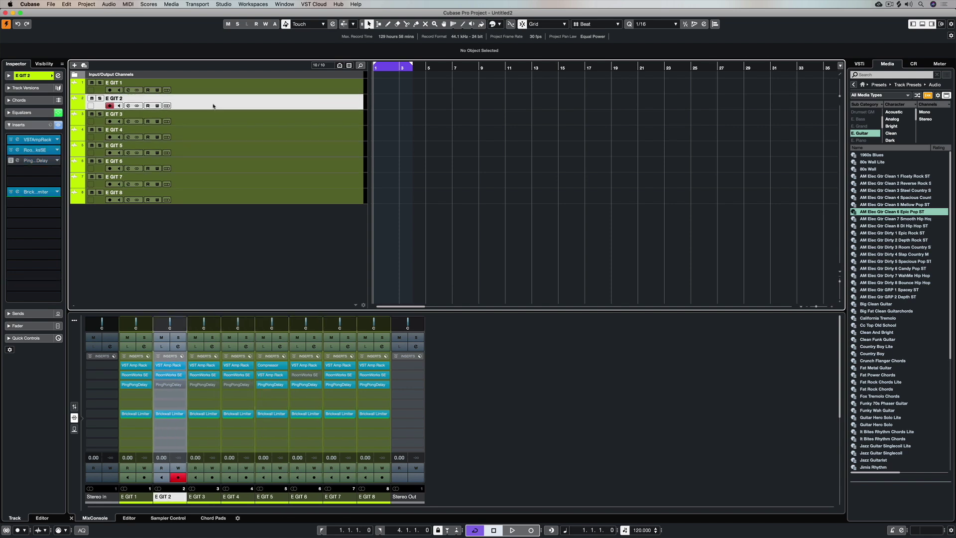
{"action": "key", "text": "Up"}
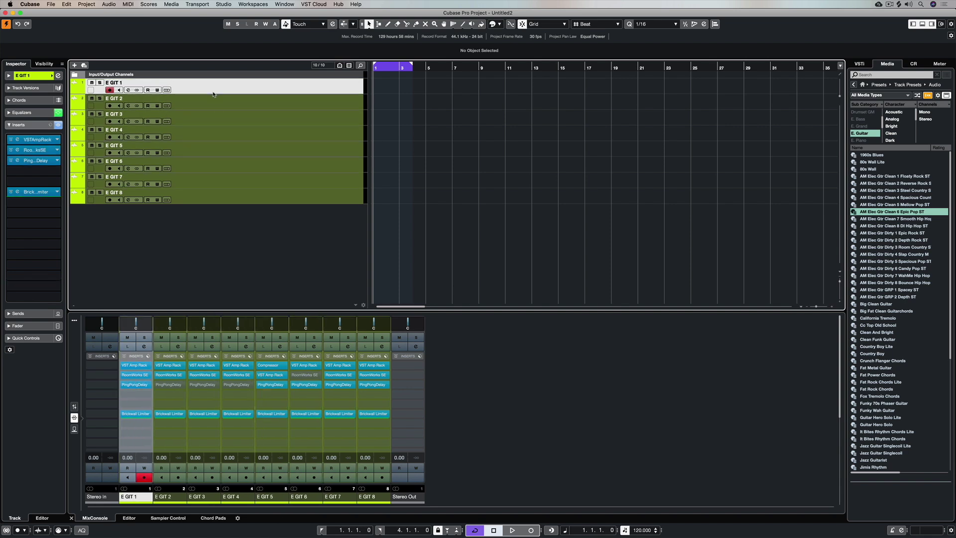
{"action": "left_click", "coordinate": [252, 196], "text": "shift"}
- Move the selected tracks into a new folder track renamed E GIT, then reselect E GIT 1
{"action": "right_click", "coordinate": [254, 153]}
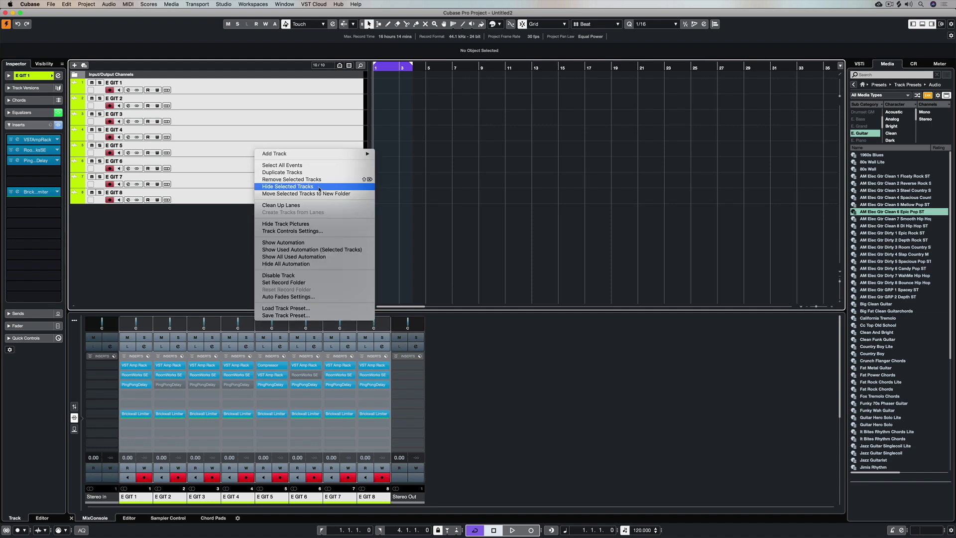
{"action": "left_click", "coordinate": [295, 193]}
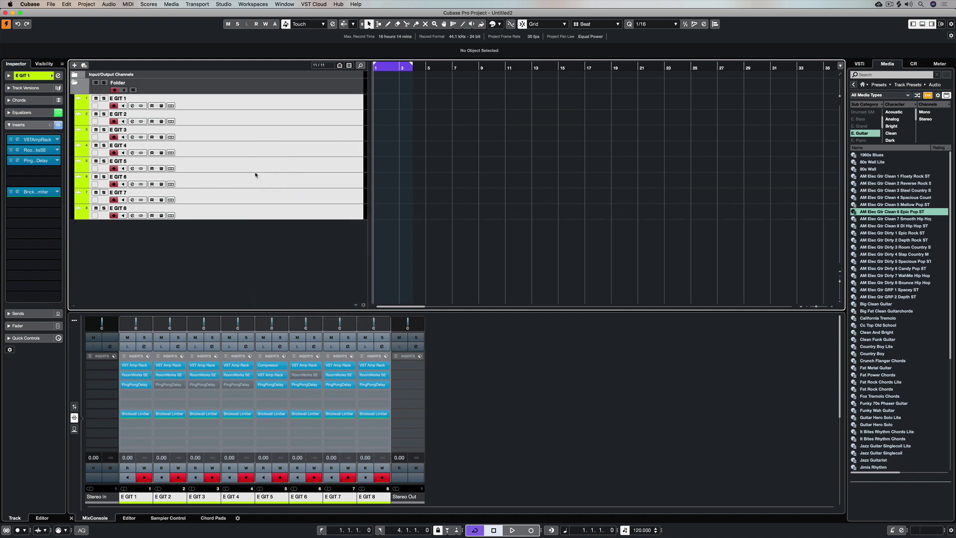
{"action": "double_click", "coordinate": [120, 84]}
{"action": "type", "text": "E GIT"}
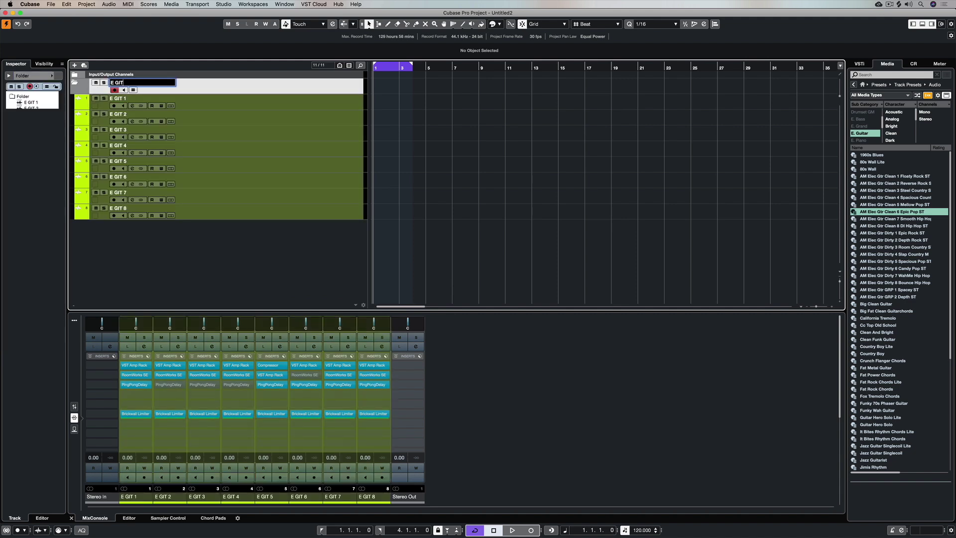
{"action": "key", "text": "Return"}
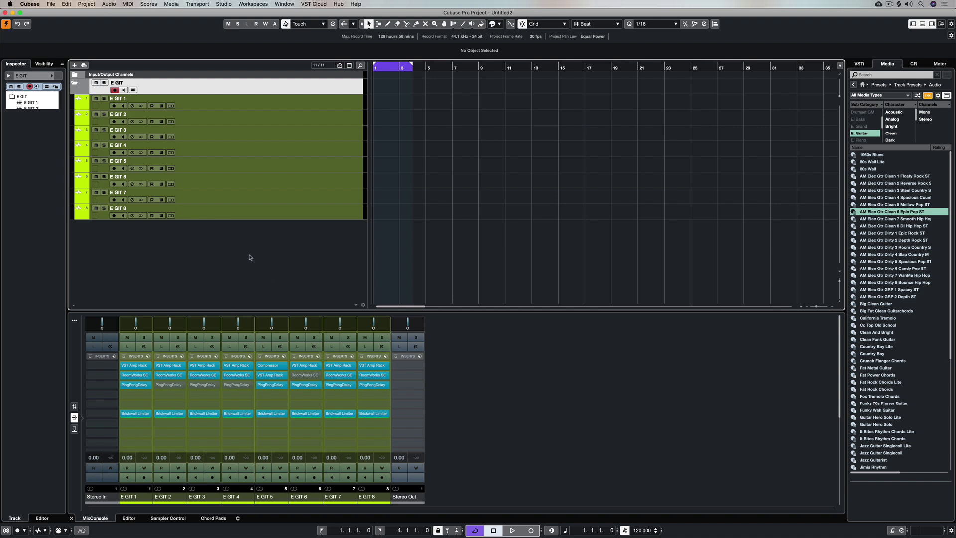
{"action": "left_click", "coordinate": [226, 120]}
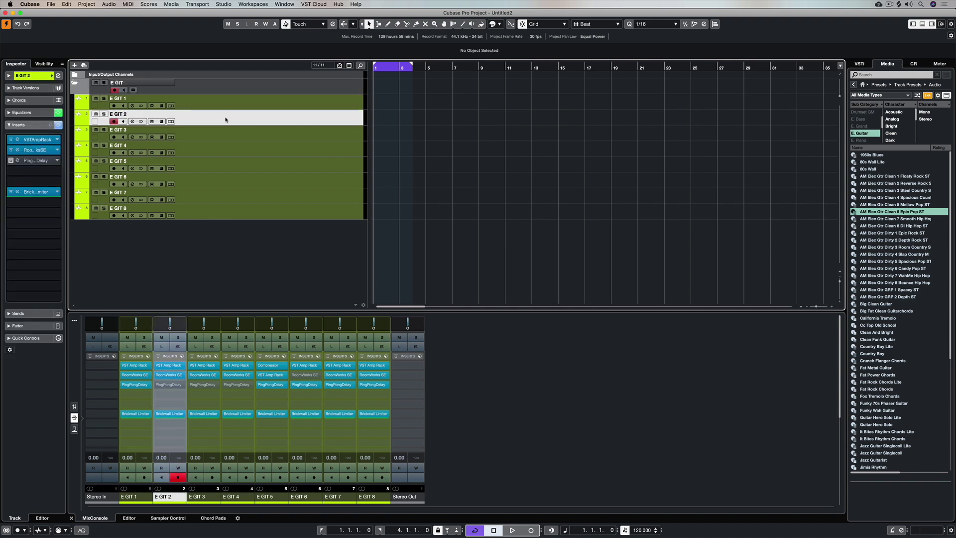
{"action": "left_click", "coordinate": [228, 101]}
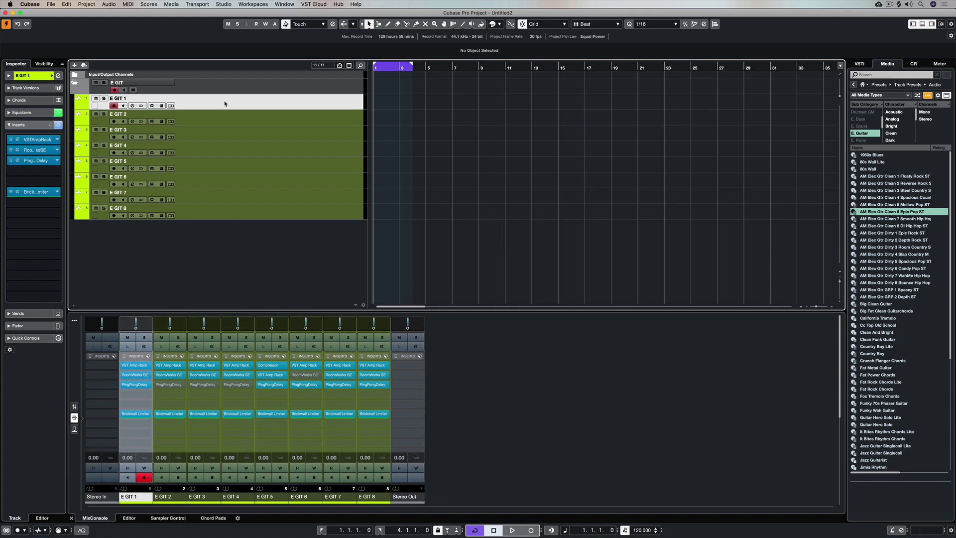
- Save E GIT 1 as track preset 'Metal E Git 2' with category Guitar/Plucked
{"action": "right_click", "coordinate": [230, 101]}
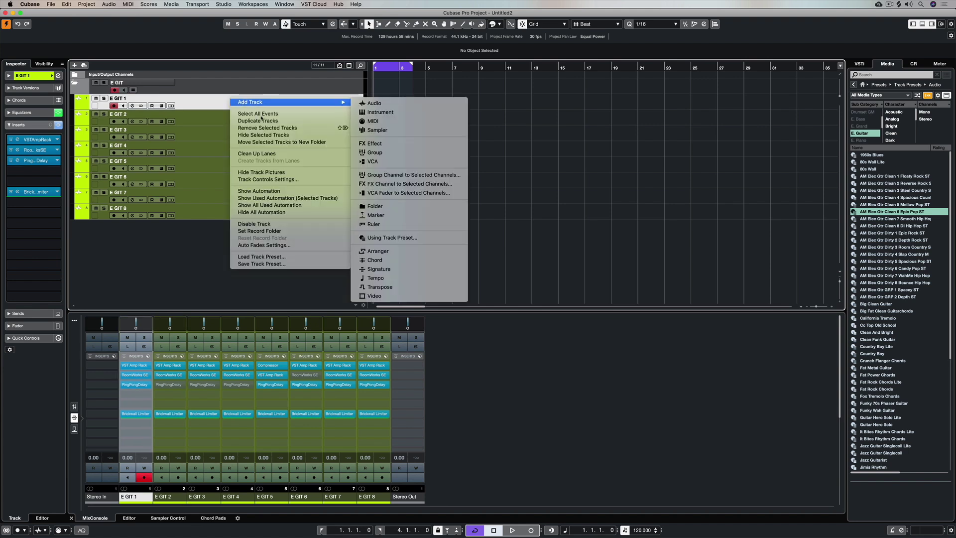
{"action": "left_click", "coordinate": [269, 264]}
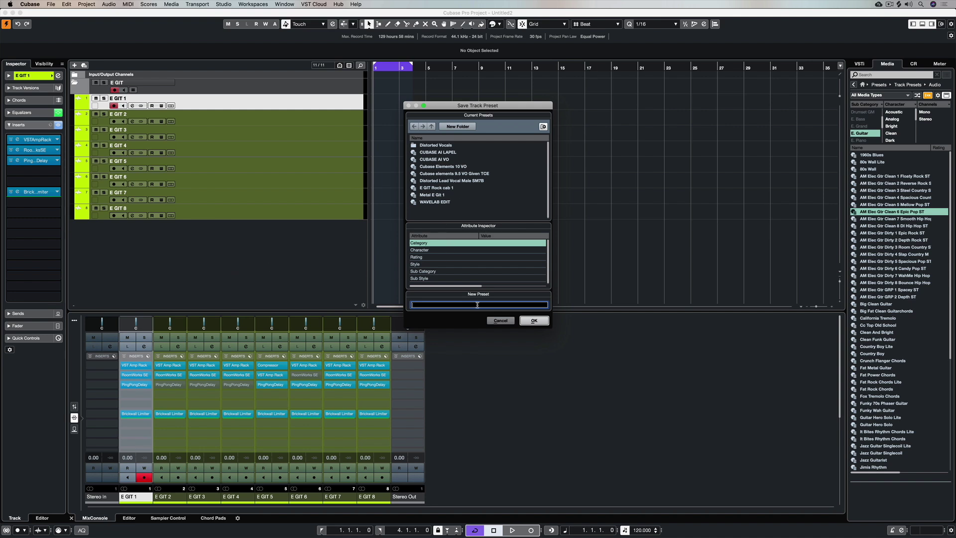
{"action": "type", "text": "Metal E Git 2"}
{"action": "left_click", "coordinate": [513, 243]}
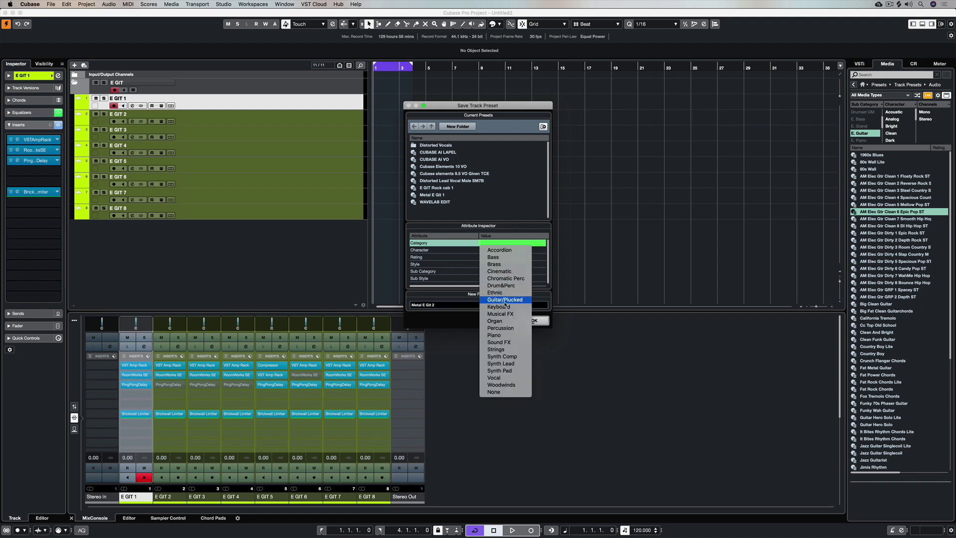
{"action": "left_click", "coordinate": [498, 300]}
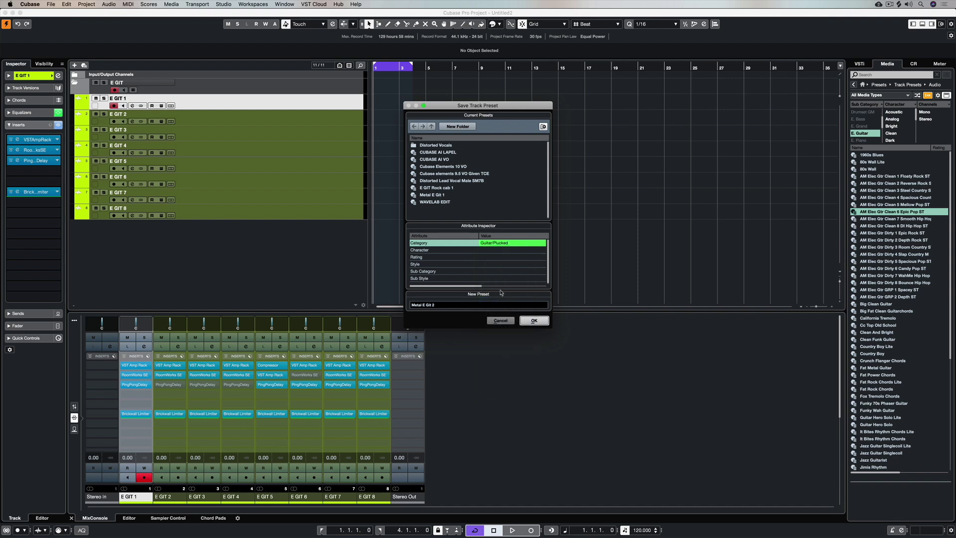
- Tag the preset with character Cold, sub category E. Guitar and sub style Rock/Metal NuMetal
{"action": "left_click", "coordinate": [501, 253]}
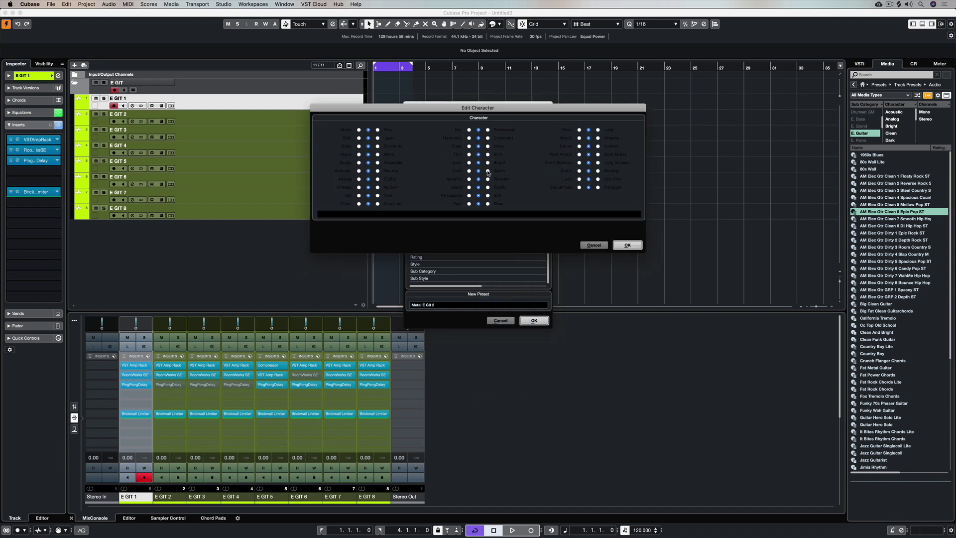
{"action": "left_click", "coordinate": [469, 172]}
{"action": "left_click", "coordinate": [626, 245]}
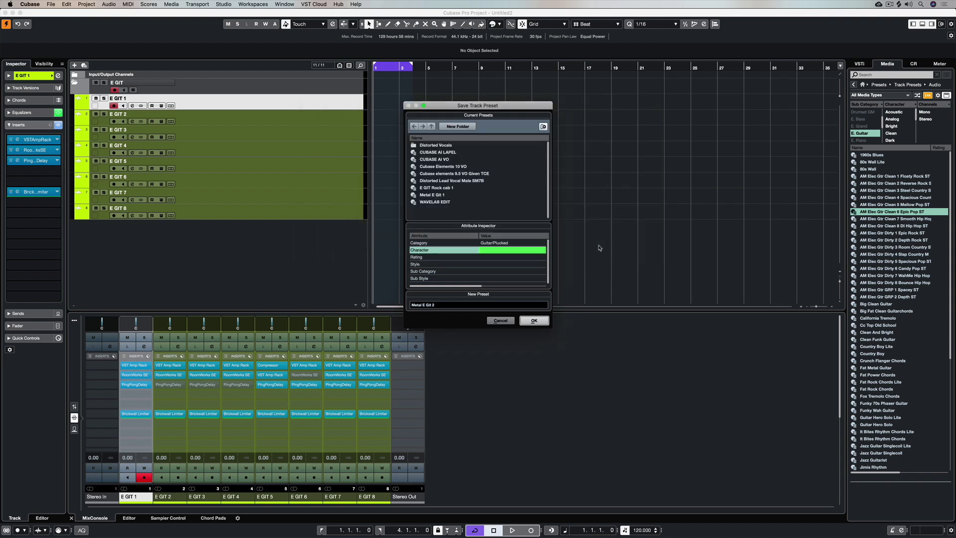
{"action": "left_click", "coordinate": [518, 272]}
{"action": "mouse_move", "coordinate": [516, 330]}
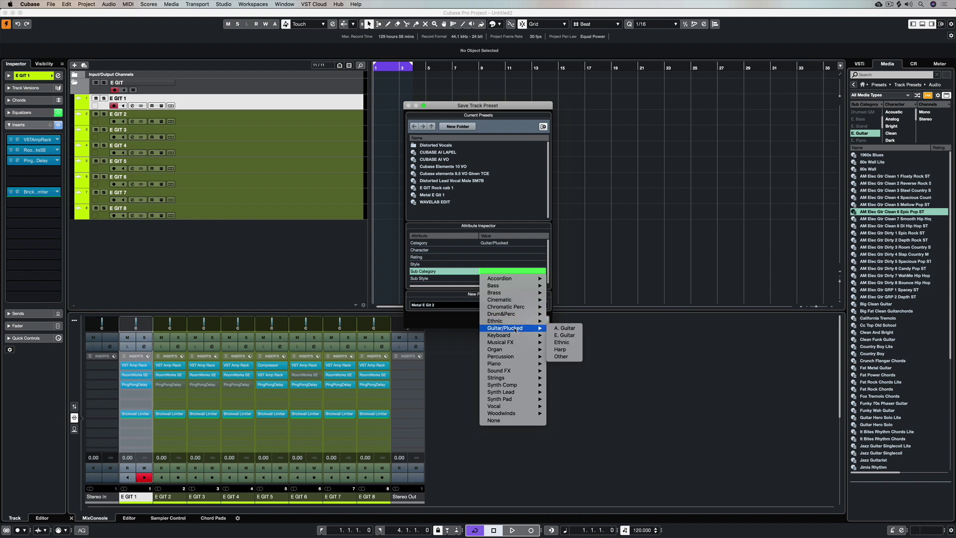
{"action": "left_click", "coordinate": [568, 329]}
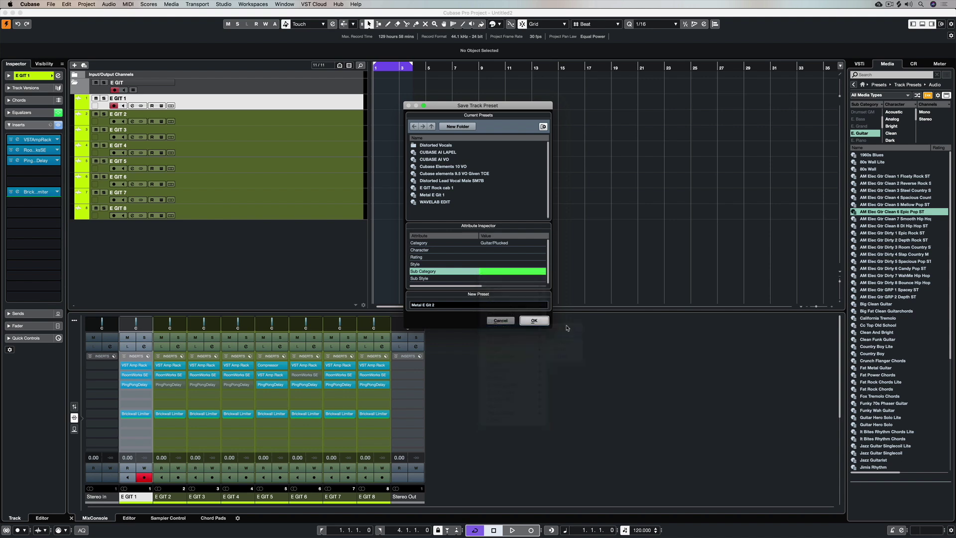
{"action": "left_click", "coordinate": [520, 278]}
{"action": "mouse_move", "coordinate": [512, 340]}
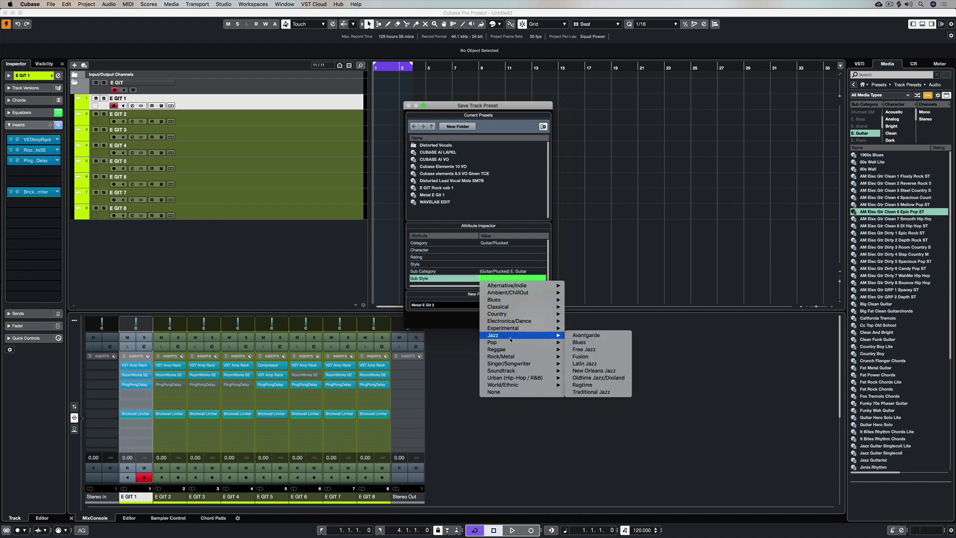
{"action": "mouse_move", "coordinate": [508, 357]}
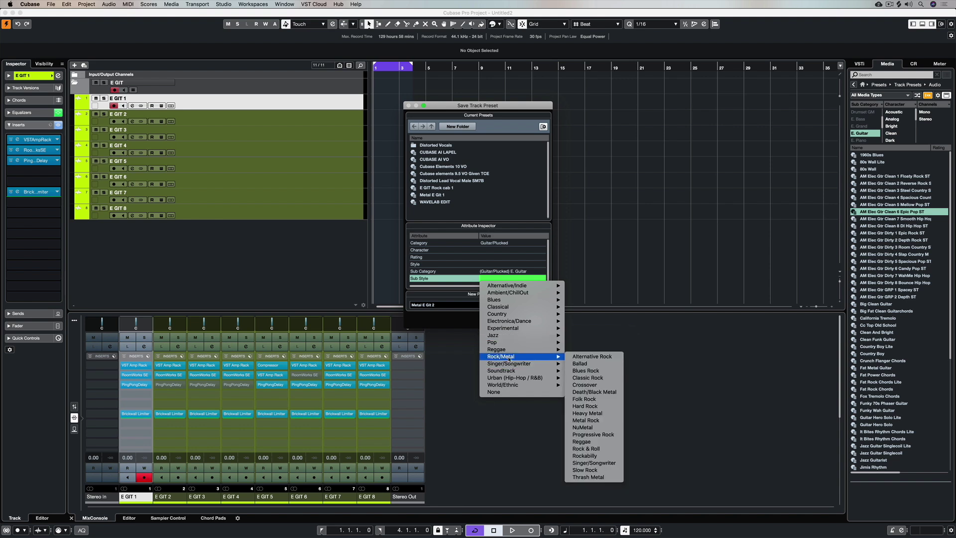
{"action": "left_click", "coordinate": [593, 428]}
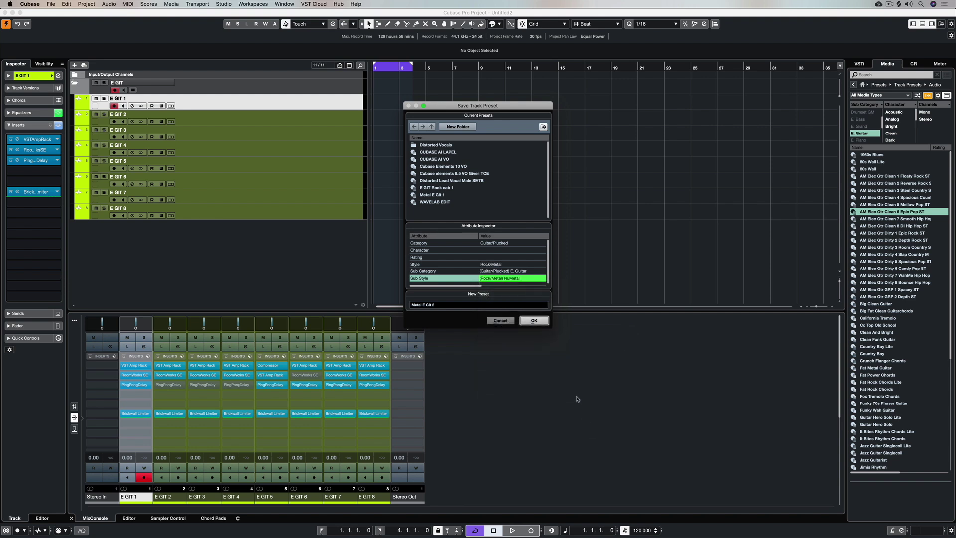
- Save the Metal E Git 2 preset and find it by searching 'cl git' in Track Presets
{"action": "left_click", "coordinate": [545, 322]}
{"action": "left_click", "coordinate": [889, 75]}
{"action": "type", "text": "cl"}
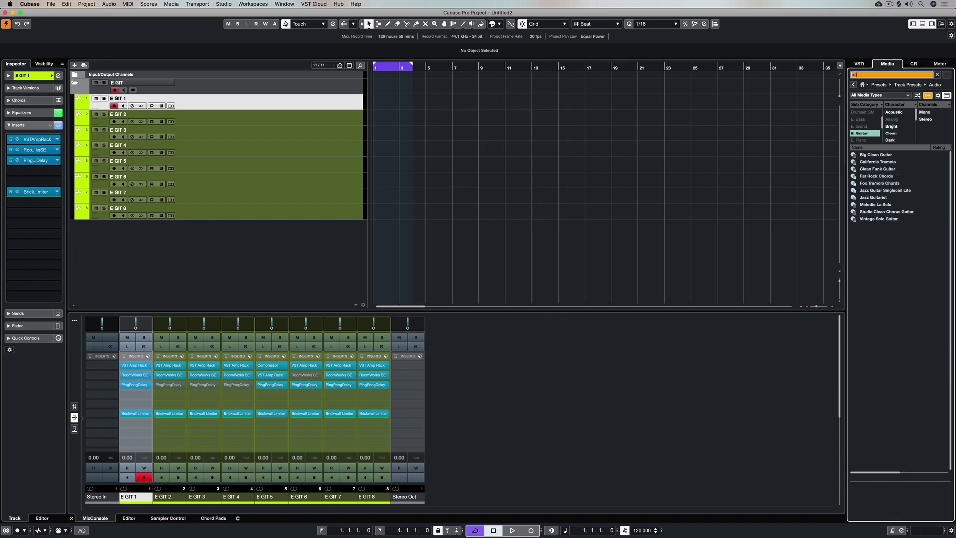
{"action": "type", "text": " git"}
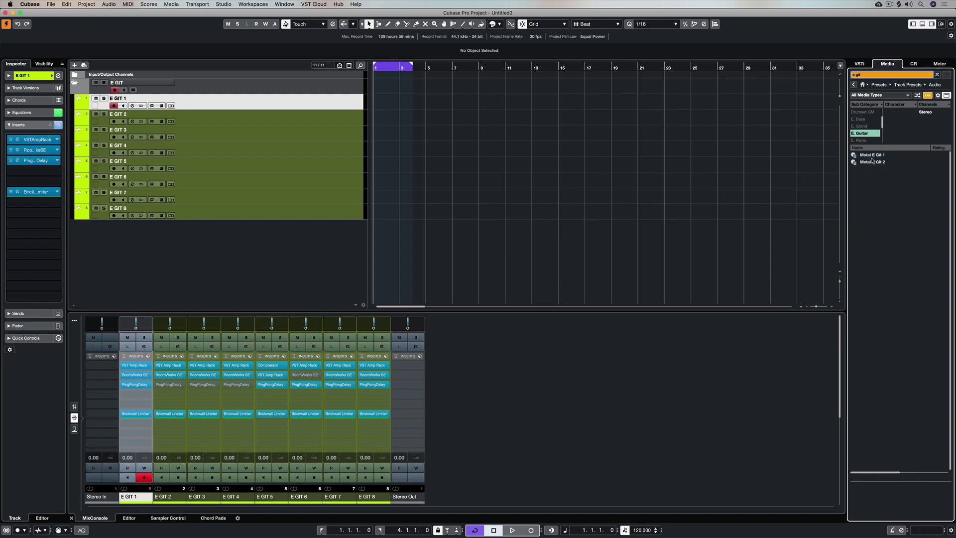
{"action": "left_click_drag", "start_coordinate": [872, 162], "coordinate": [212, 186]}
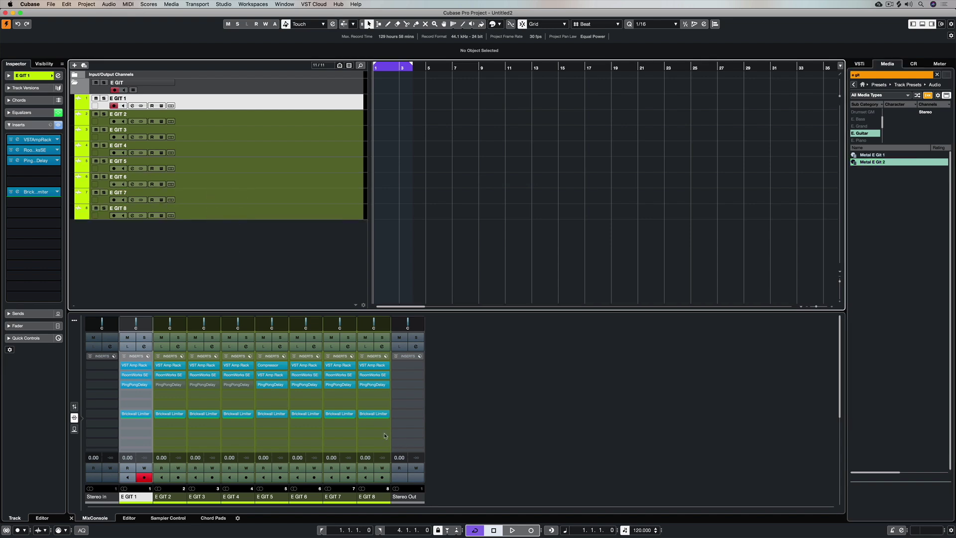